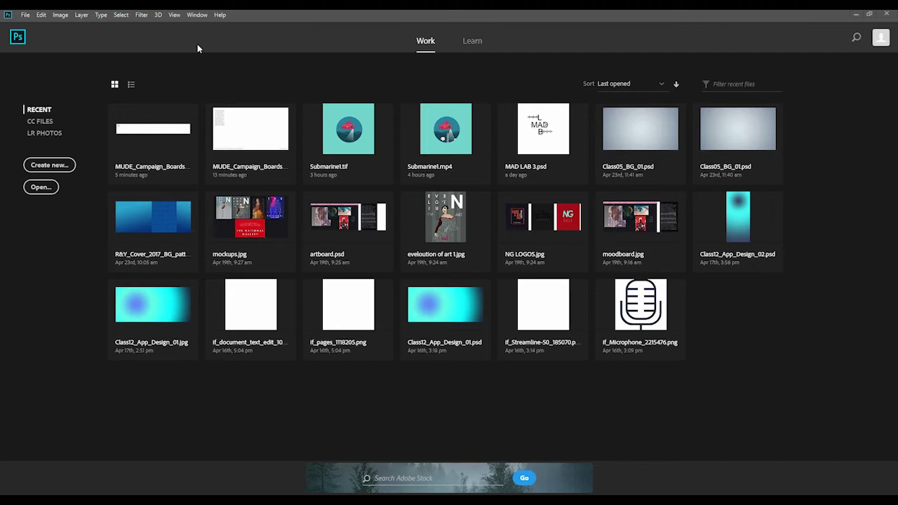
# - Create a document from the 1920×1080 Custom preset at 150 ppi, with Artboards kept on
pyautogui.click(24, 15)
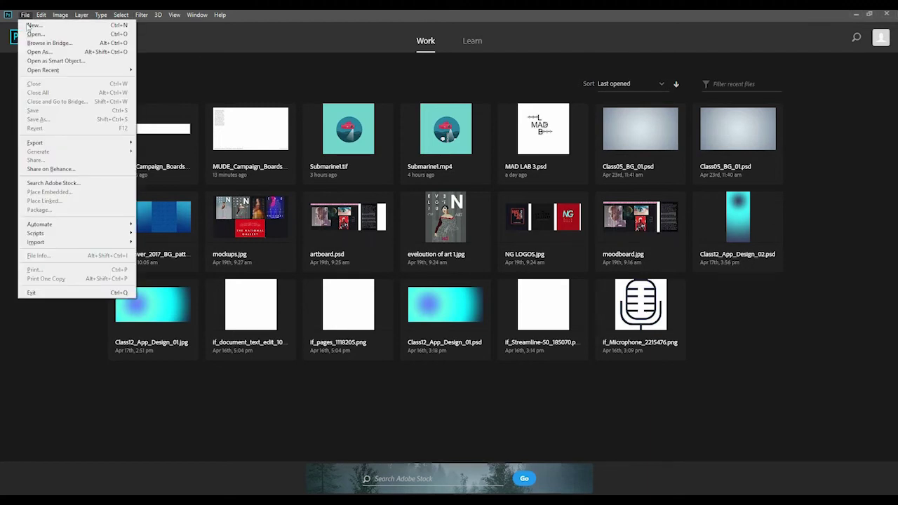
pyautogui.click(25, 16)
pyautogui.hotkey('ctrl', 'n')
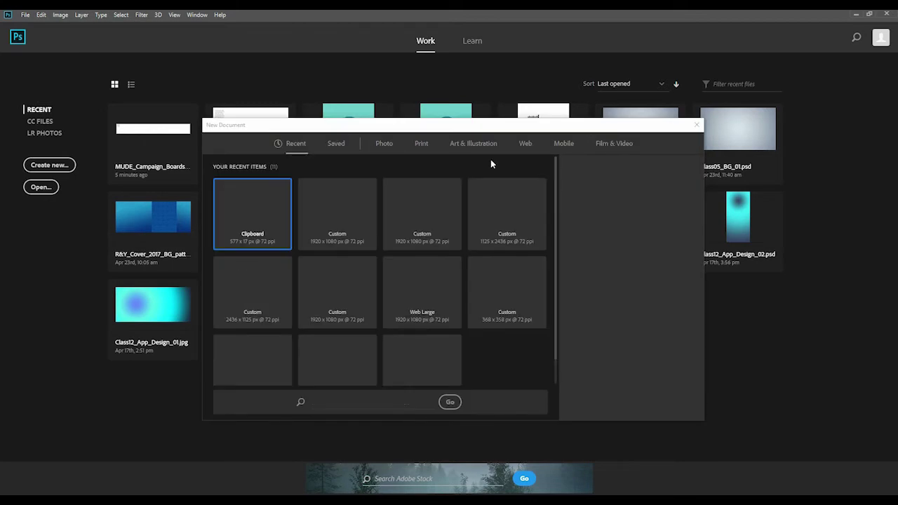
pyautogui.click(343, 232)
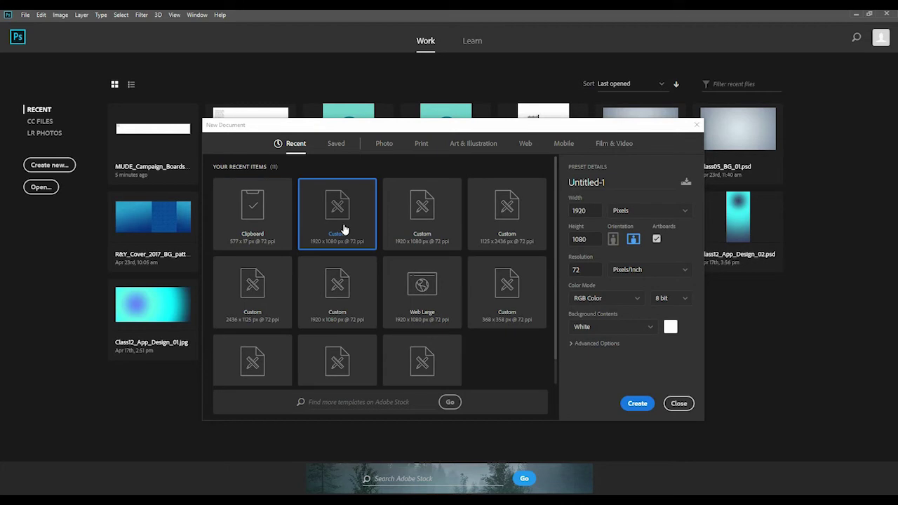
pyautogui.doubleClick(592, 271)
pyautogui.write('150')
pyautogui.click(658, 239)
pyautogui.click(658, 239)
pyautogui.click(637, 404)
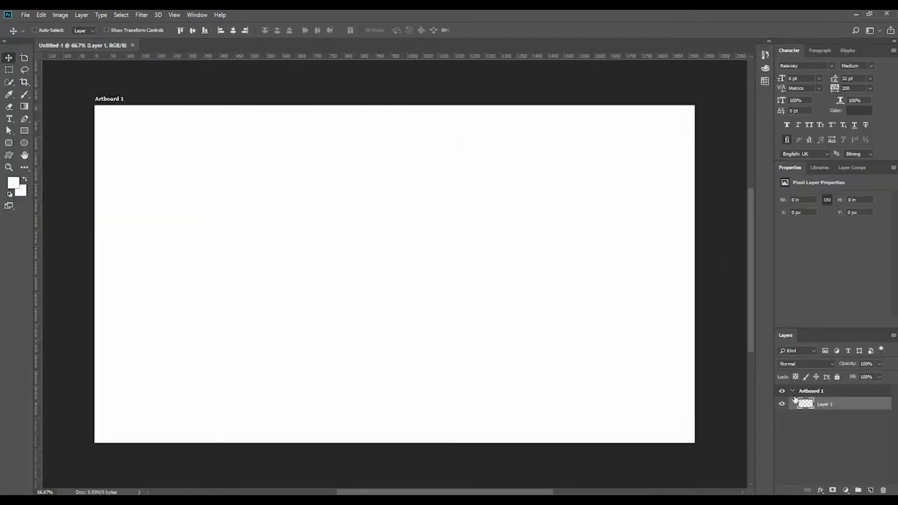
# - Delete the empty Layer 1 and draw a 2 px grey horizontal line across the artboard's bottom
pyautogui.press('Delete')
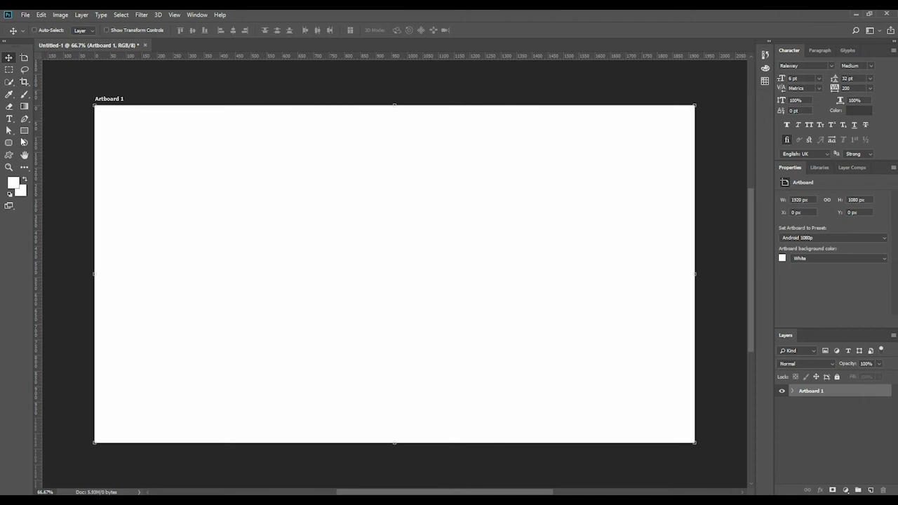
pyautogui.click(24, 167)
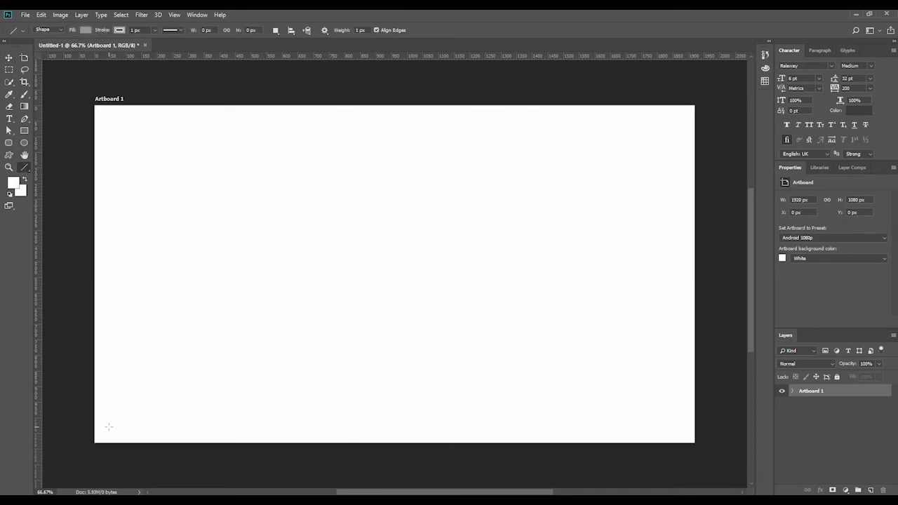
pyautogui.moveTo(108, 424)
pyautogui.mouseDown()
pyautogui.moveTo(667, 426)
pyautogui.moveTo(683, 439)
pyautogui.mouseUp()
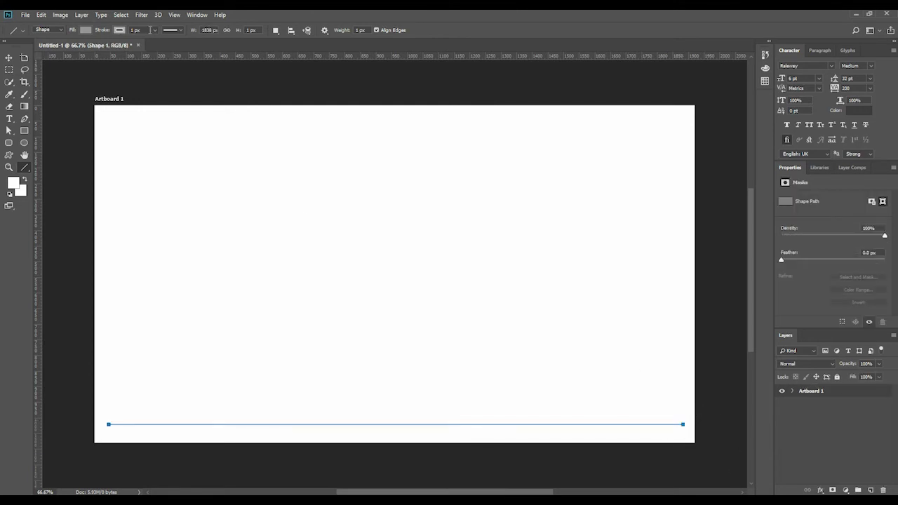
pyautogui.click(135, 29)
pyautogui.write('2')
pyautogui.click(120, 31)
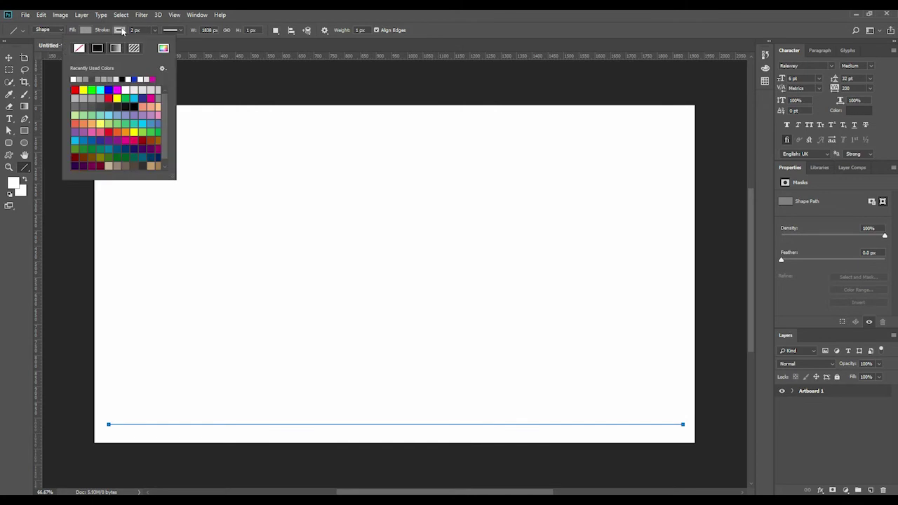
pyautogui.click(100, 106)
# - Type 'Integrated campaign | Client: Alzheimers | Concept: #Scambled' at 13 pt in a box above the line
pyautogui.press('v')
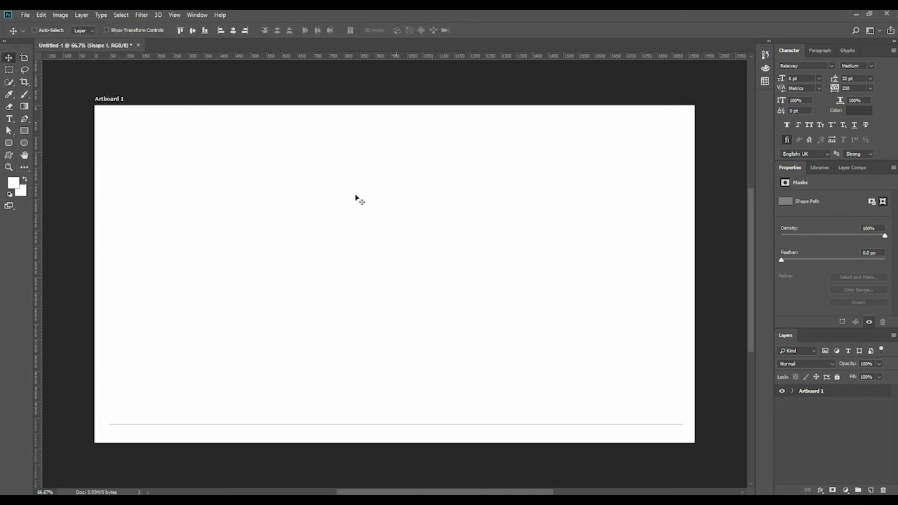
pyautogui.click(9, 119)
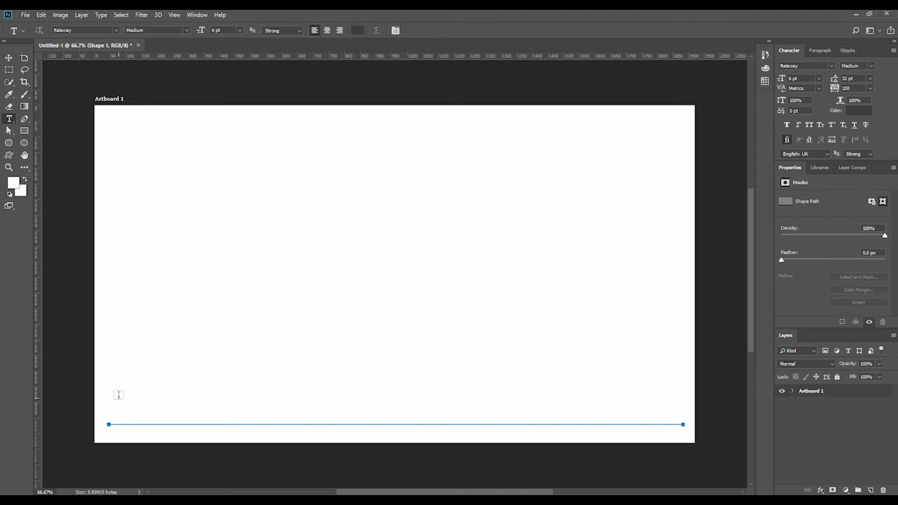
pyautogui.moveTo(125, 386); pyautogui.dragTo(375, 407)
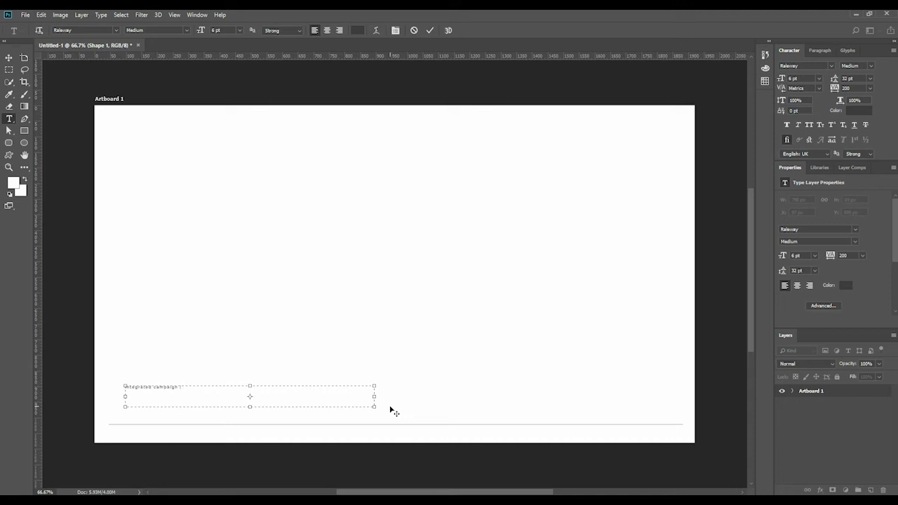
pyautogui.write('c')
pyautogui.hotkey('ctrl', 'a')
pyautogui.hotkey('ctrl', 'shift', '.')
pyautogui.hotkey('ctrl', 'shift', '.')
pyautogui.hotkey('ctrl', 'shift', '.')
pyautogui.hotkey('ctrl', 'shift', '.')
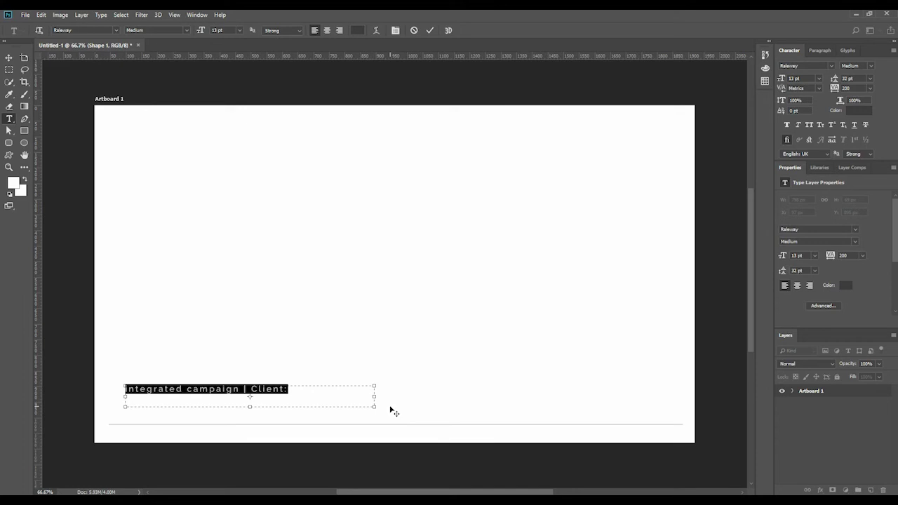
pyautogui.press('End')
pyautogui.write('Al')
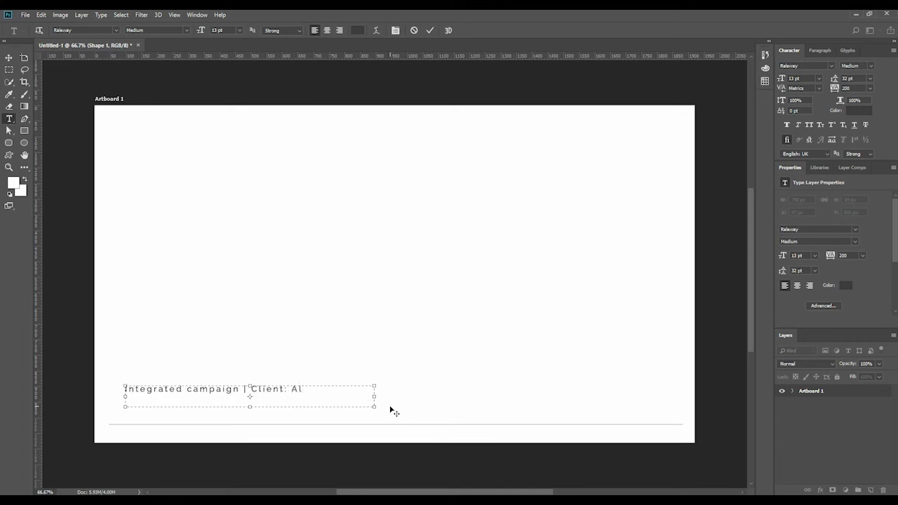
pyautogui.write('zheimers |')
pyautogui.moveTo(374, 405); pyautogui.dragTo(566, 412)
pyautogui.write('Concept')
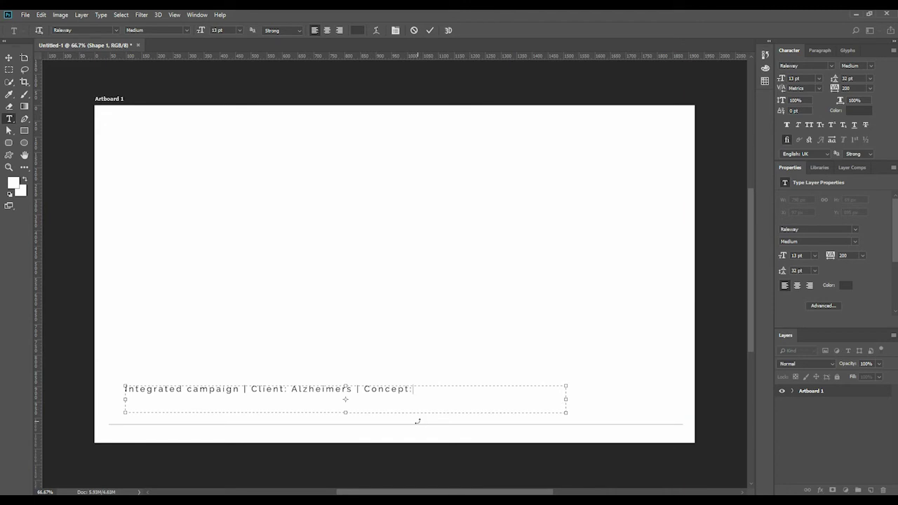
pyautogui.write(': #Scambled')
pyautogui.hotkey('ctrl', 'a')
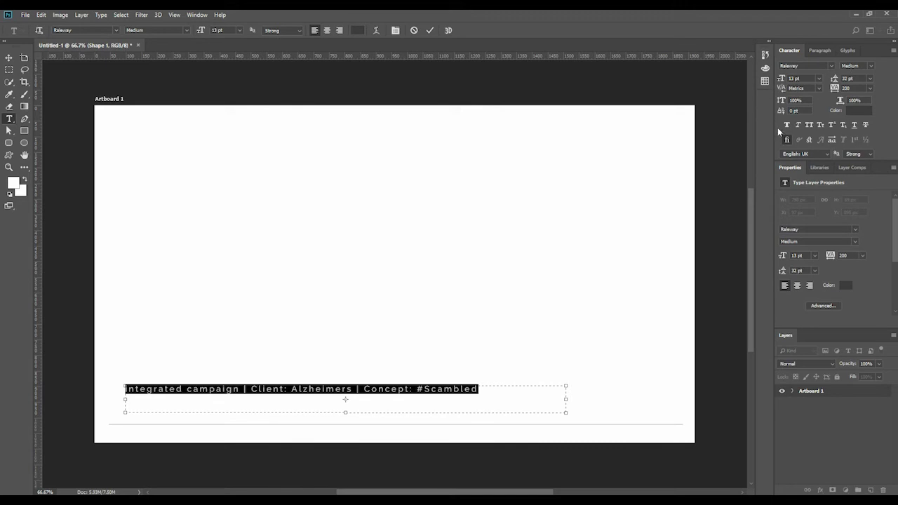
# - Make the caption all caps with tighter tracking, 10 pt, in near-black #1b1b1b
pyautogui.click(811, 126)
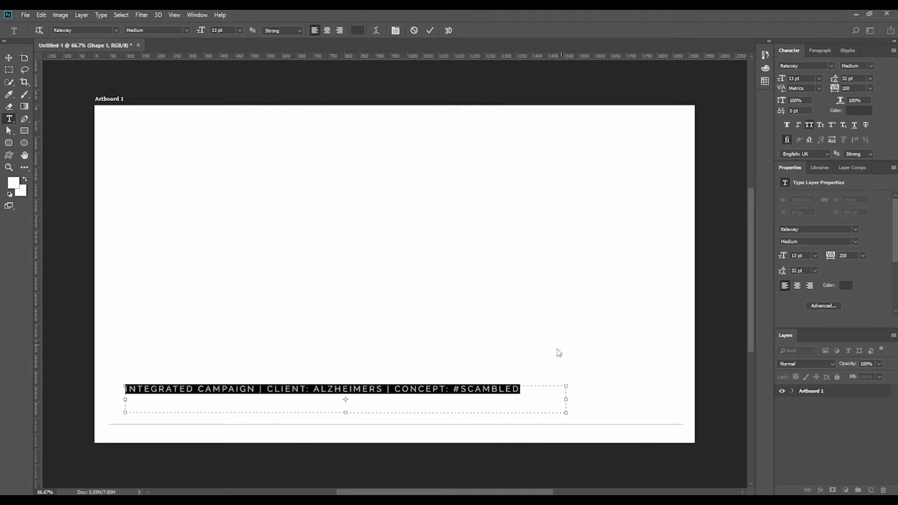
pyautogui.click(495, 390)
pyautogui.hotkey('ctrl', 'a')
pyautogui.hotkey('alt', 'Left')
pyautogui.hotkey('alt', 'Left')
pyautogui.hotkey('alt', 'Left')
pyautogui.hotkey('alt', 'Left')
pyautogui.hotkey('alt', 'Left')
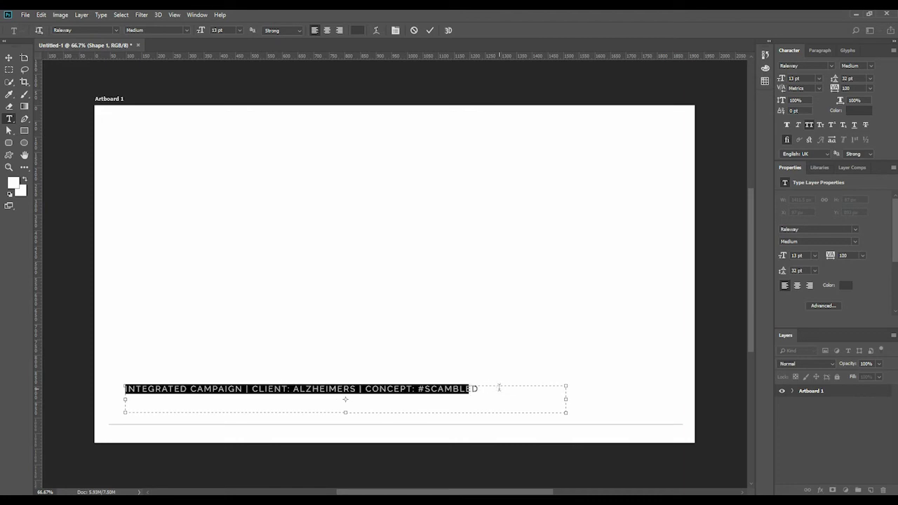
pyautogui.hotkey('ctrl', 'shift', ',')
pyautogui.hotkey('ctrl', 'shift', ',')
pyautogui.hotkey('ctrl', 'shift', ',')
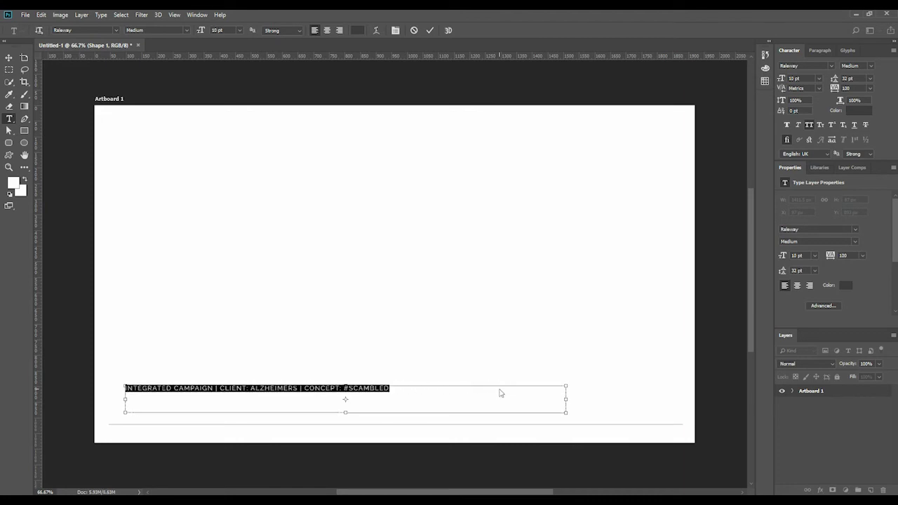
pyautogui.click(860, 110)
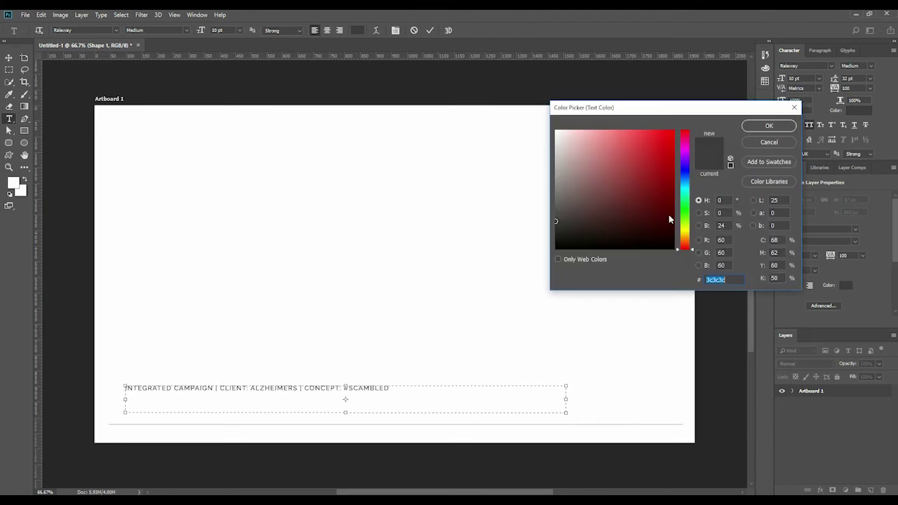
pyautogui.click(557, 226)
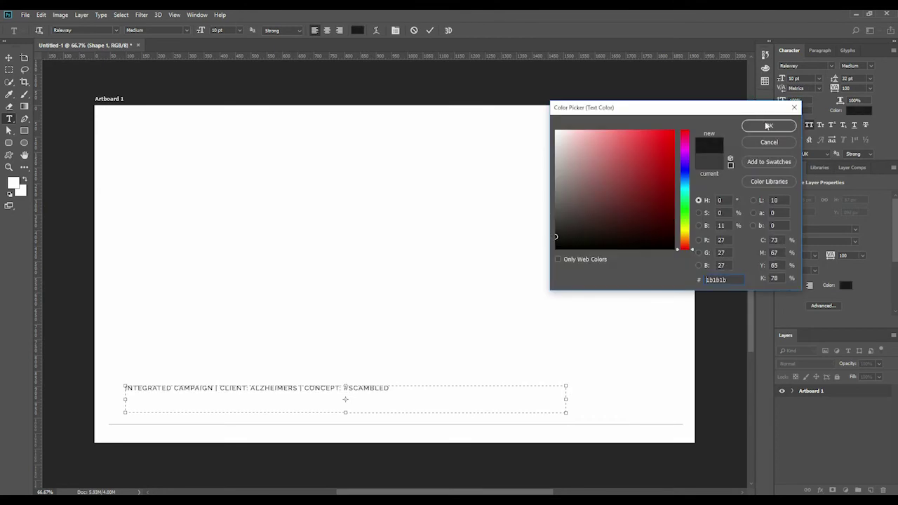
pyautogui.click(769, 125)
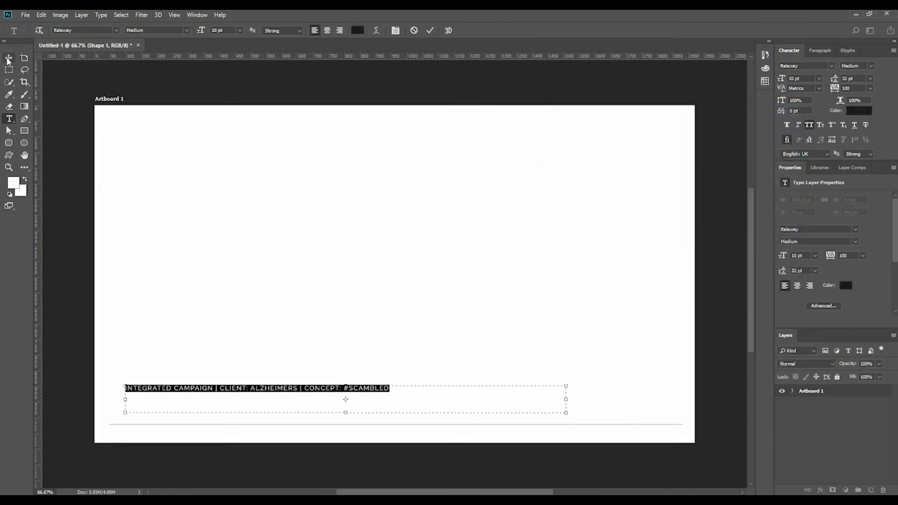
# - Correct the concept to #SCRAMBLED, move the caption below the line, and duplicate it
pyautogui.click(360, 390)
pyautogui.write('R')
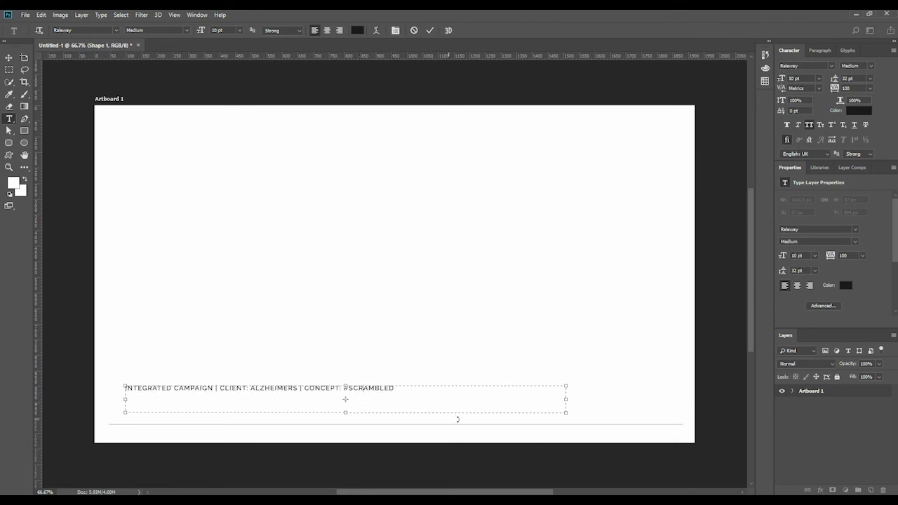
pyautogui.click(9, 58)
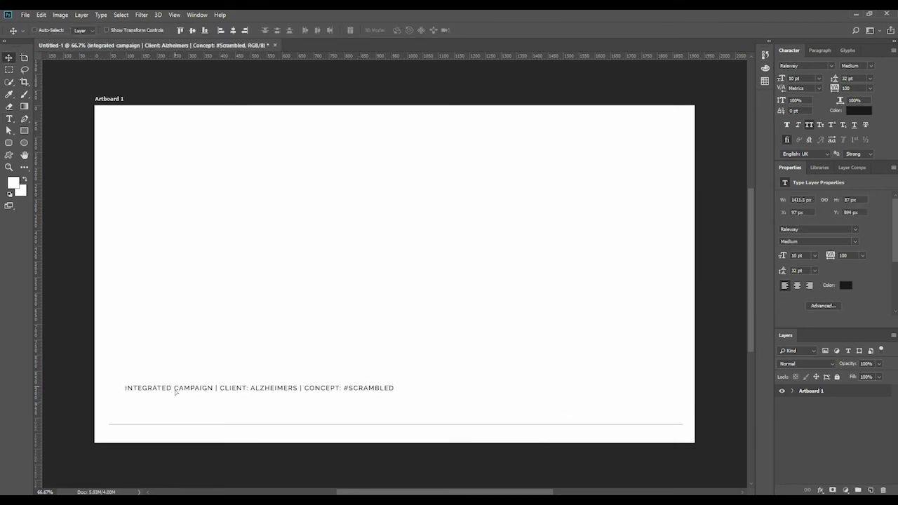
pyautogui.moveTo(175, 392); pyautogui.dragTo(160, 435)
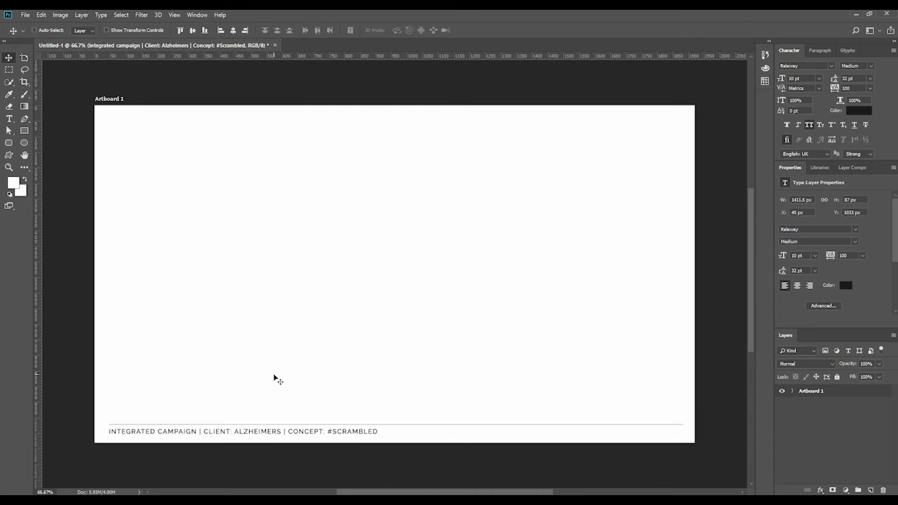
pyautogui.press('Down')
pyautogui.press('Down')
pyautogui.press('Down')
pyautogui.press('Down')
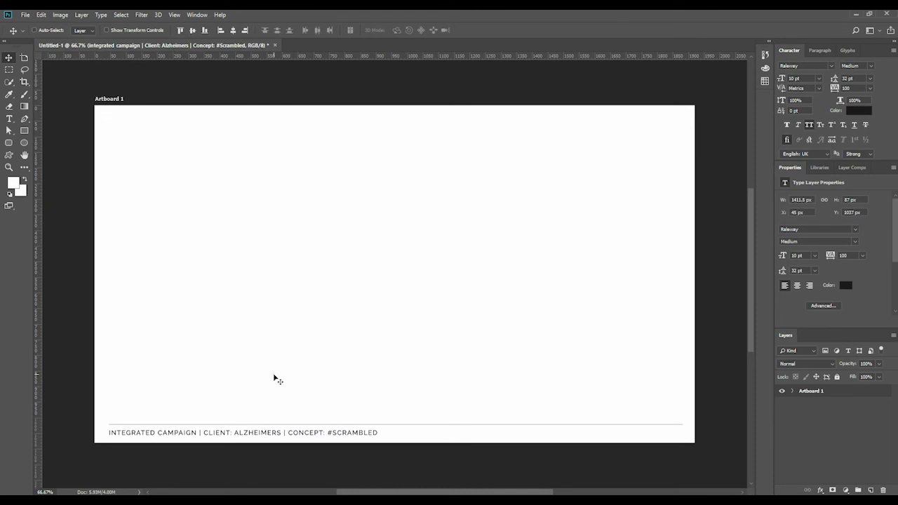
pyautogui.hotkey('ctrl', 'j')
# - Retype the copied caption as right-aligned 'INSTAGRAM LAUNCH'
pyautogui.moveTo(266, 438); pyautogui.dragTo(282, 372)
pyautogui.press('t')
pyautogui.click(295, 370)
pyautogui.hotkey('ctrl', 'a')
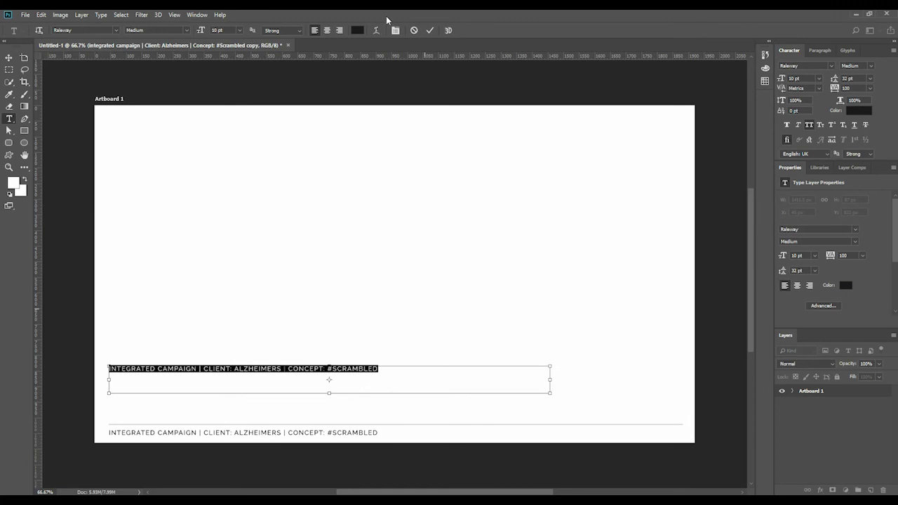
pyautogui.click(340, 30)
pyautogui.write('INS')
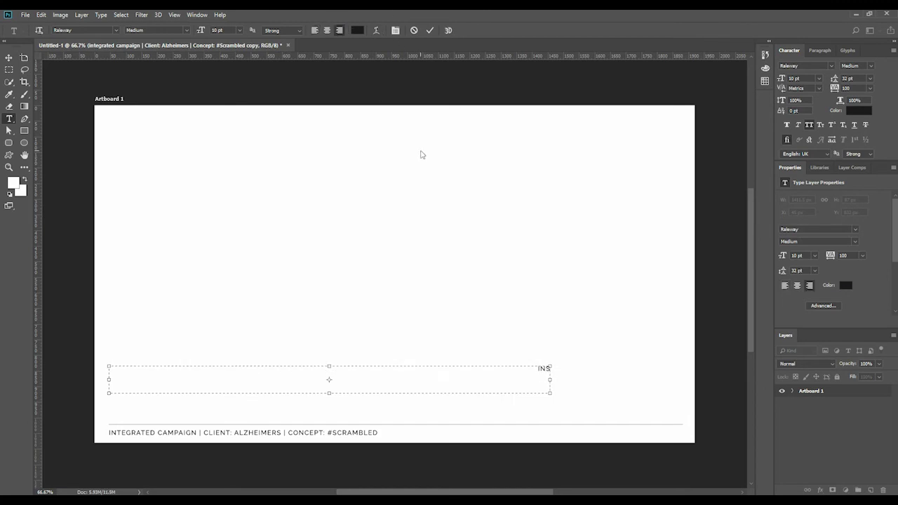
pyautogui.write('TAGRAM LAUNCH')
# - Switch the label to mixed-case 'Instagram Launch' and move it to the footer's bottom-right
pyautogui.hotkey('ctrl', 'a')
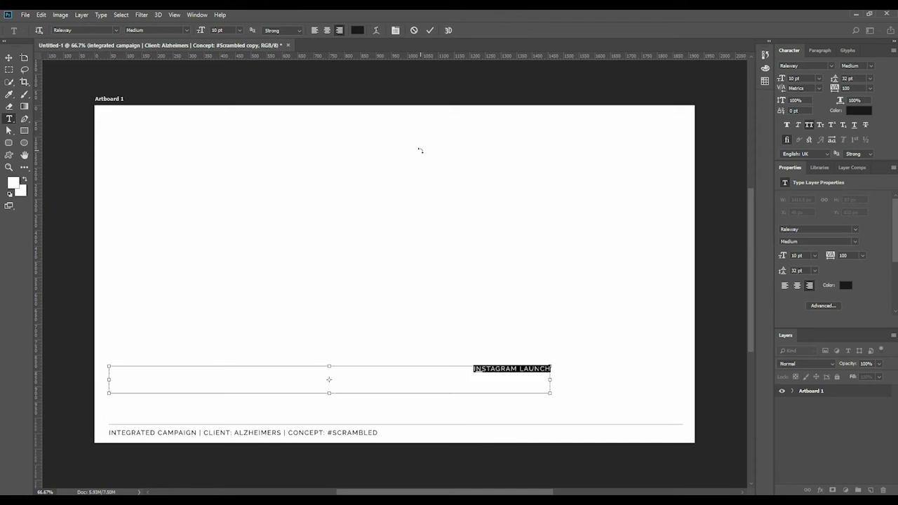
pyautogui.click(810, 125)
pyautogui.click(9, 57)
pyautogui.moveTo(561, 402); pyautogui.dragTo(697, 466)
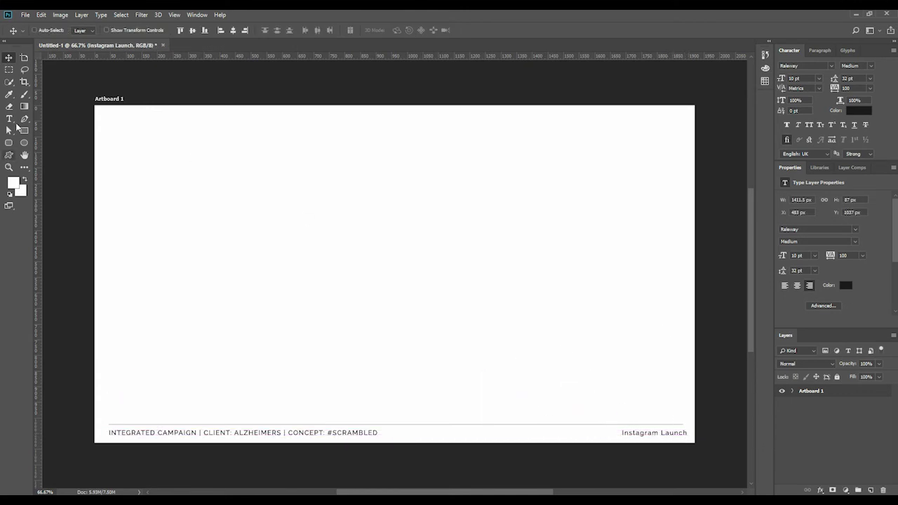
# - Fill a top-left paragraph text box with Lorem Ipsum placeholder text at 6 pt
pyautogui.click(9, 119)
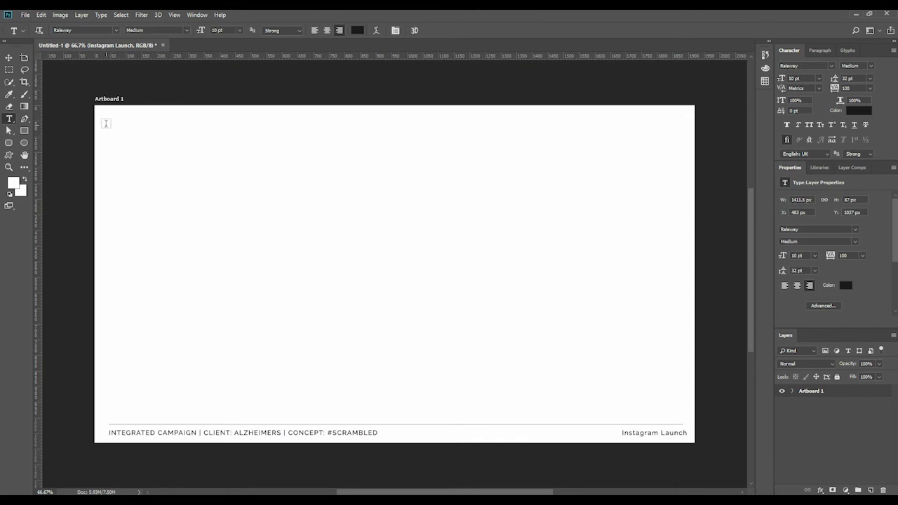
pyautogui.moveTo(108, 123); pyautogui.dragTo(190, 215)
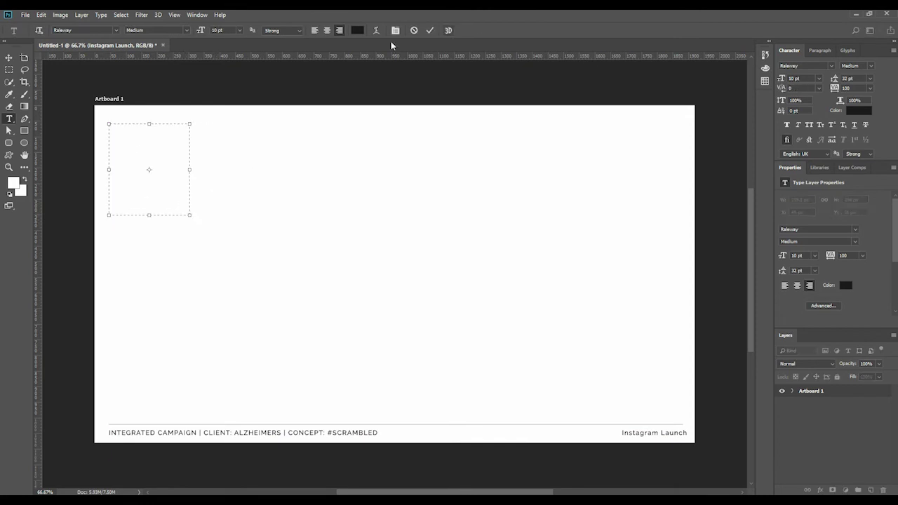
pyautogui.click(101, 15)
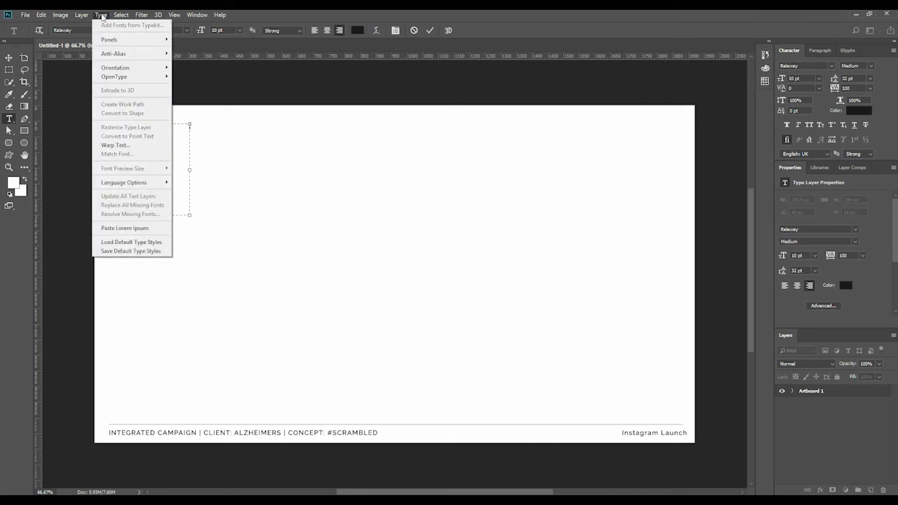
pyautogui.click(146, 228)
pyautogui.hotkey('ctrl', 'a')
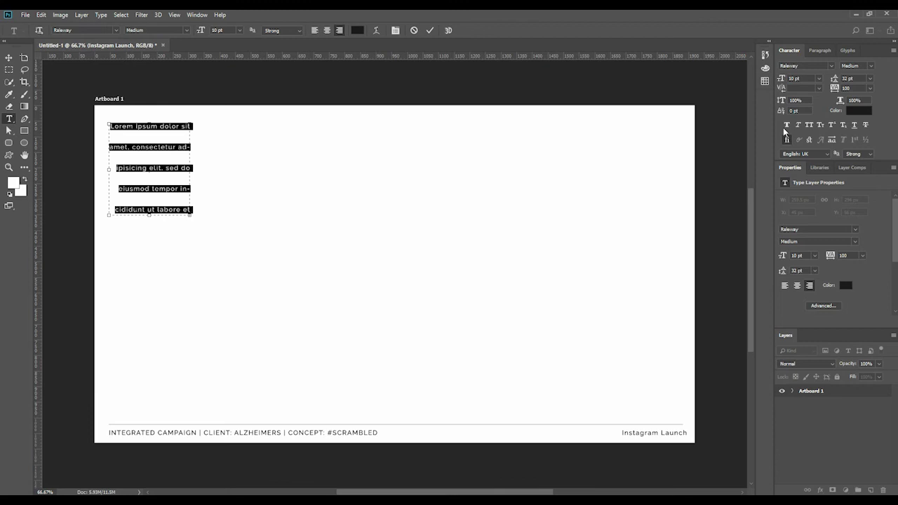
pyautogui.click(810, 126)
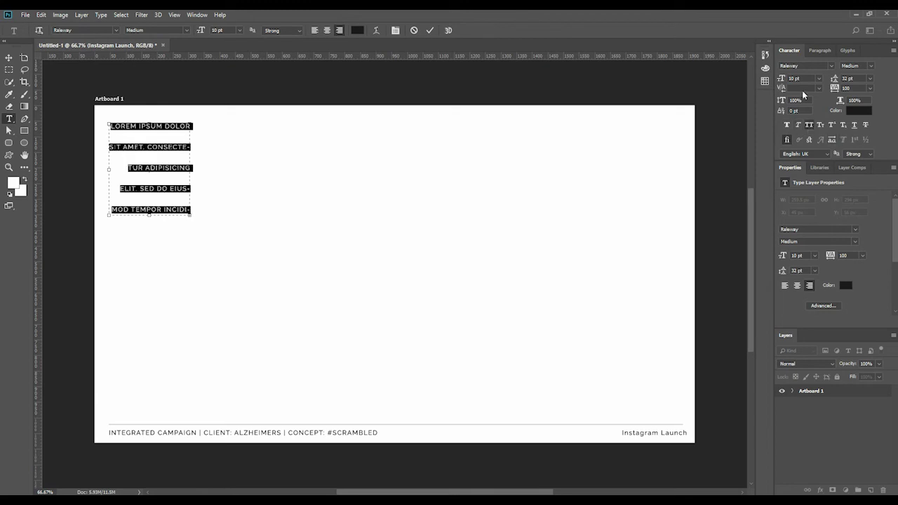
pyautogui.click(810, 126)
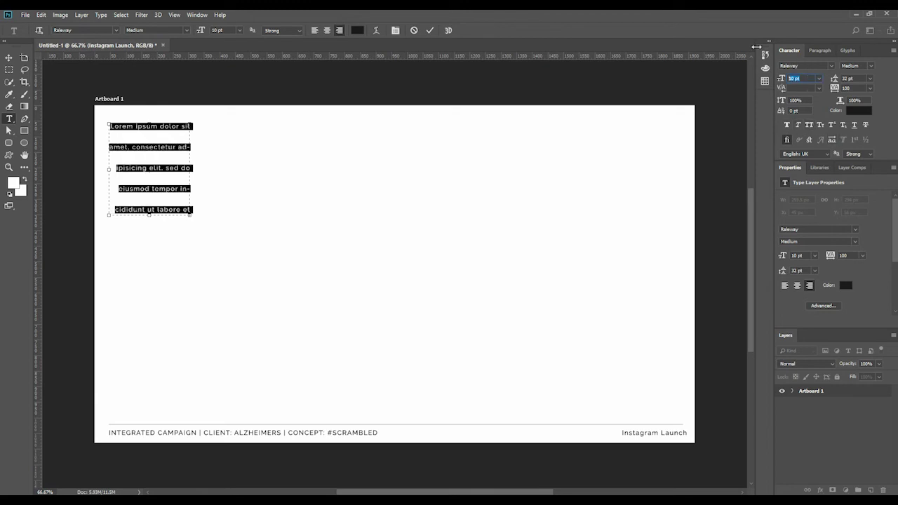
pyautogui.write('6')
pyautogui.press('Tab')
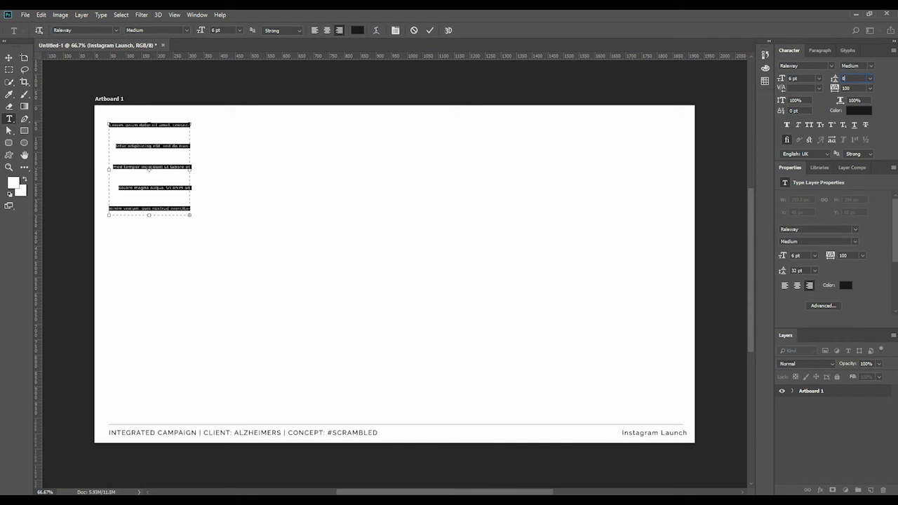
# - Give the placeholder block 8 pt leading, left alignment and 0 tracking, nudged slightly up-left
pyautogui.click(820, 51)
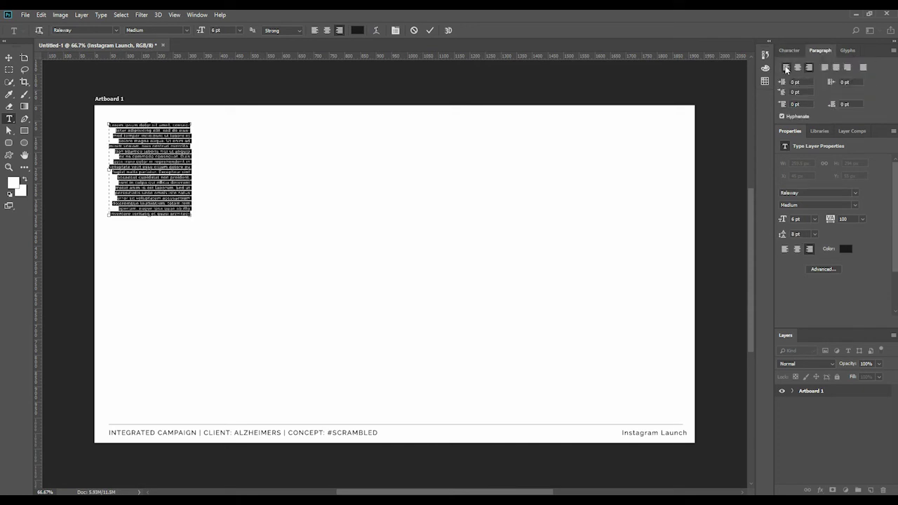
pyautogui.click(786, 68)
pyautogui.click(9, 58)
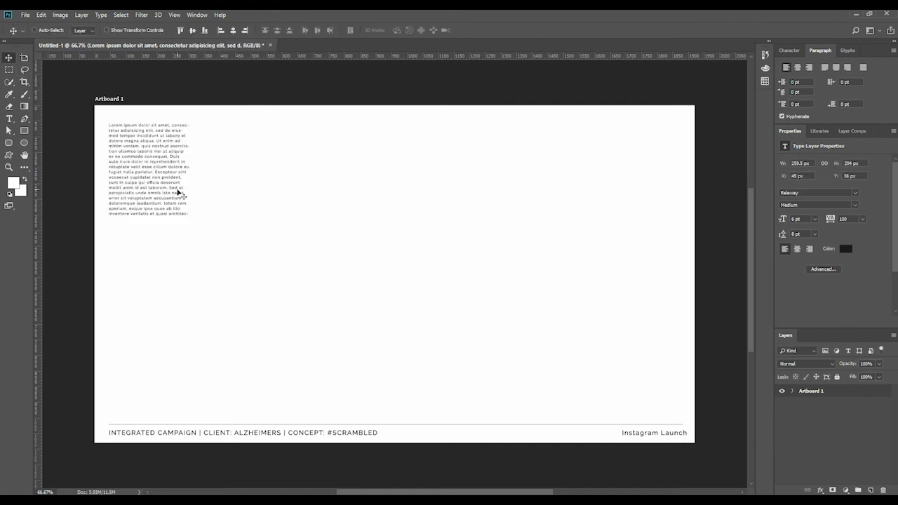
pyautogui.moveTo(180, 194); pyautogui.dragTo(178, 192)
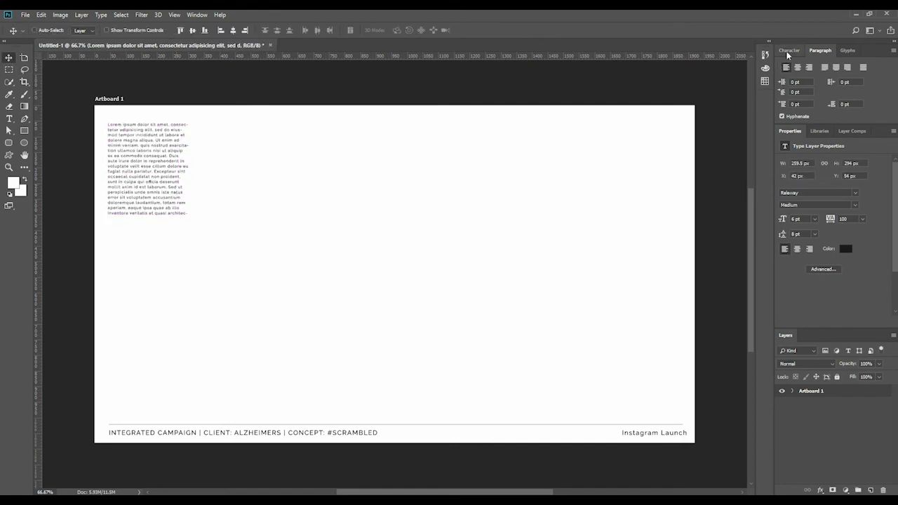
pyautogui.click(789, 51)
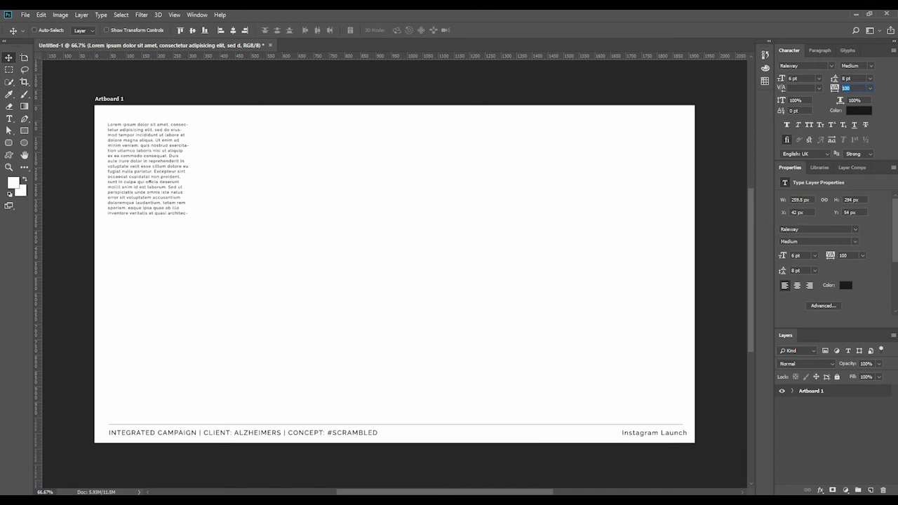
pyautogui.write('0')
pyautogui.press('Return')
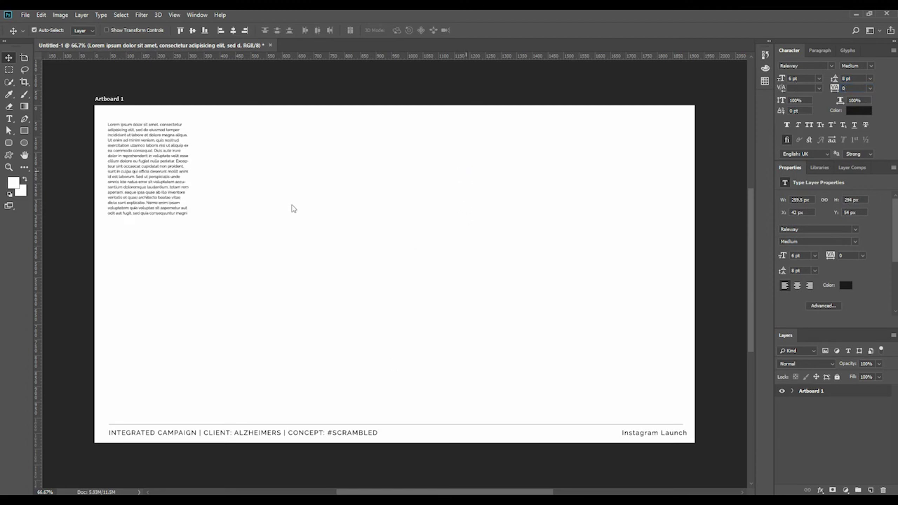
# - Save the document in Photoshop format as MUDE_Campaign_Boards_02.psd
pyautogui.hotkey('ctrl', 's')
pyautogui.click(255, 241)
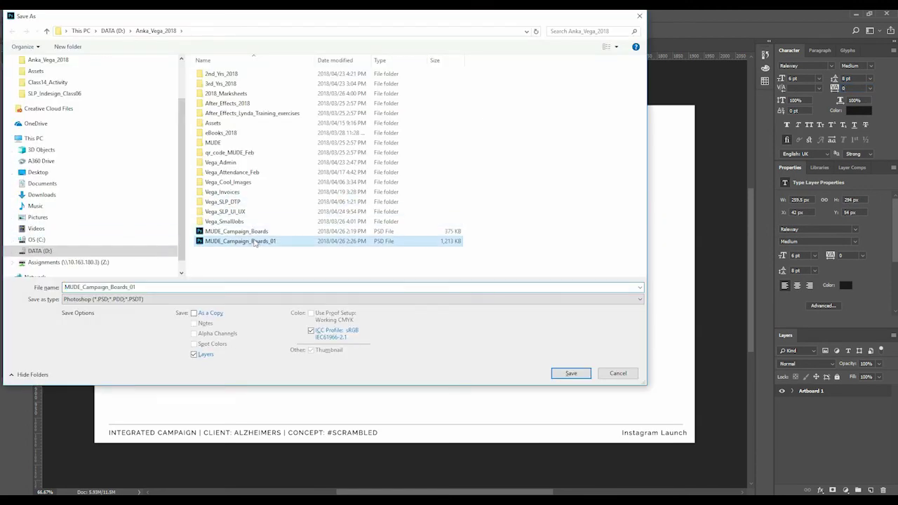
pyautogui.doubleClick(194, 287)
pyautogui.click(201, 287)
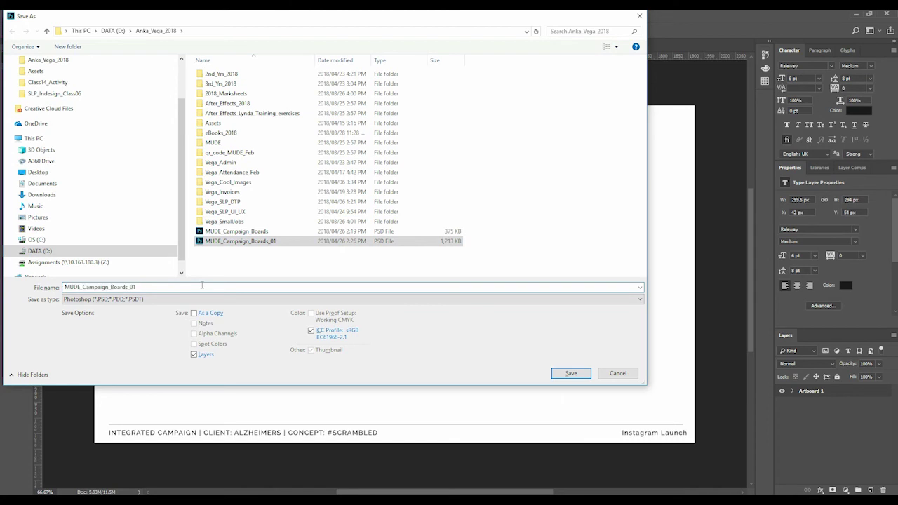
pyautogui.press('BackSpace')
pyautogui.write('2')
pyautogui.press('Return')
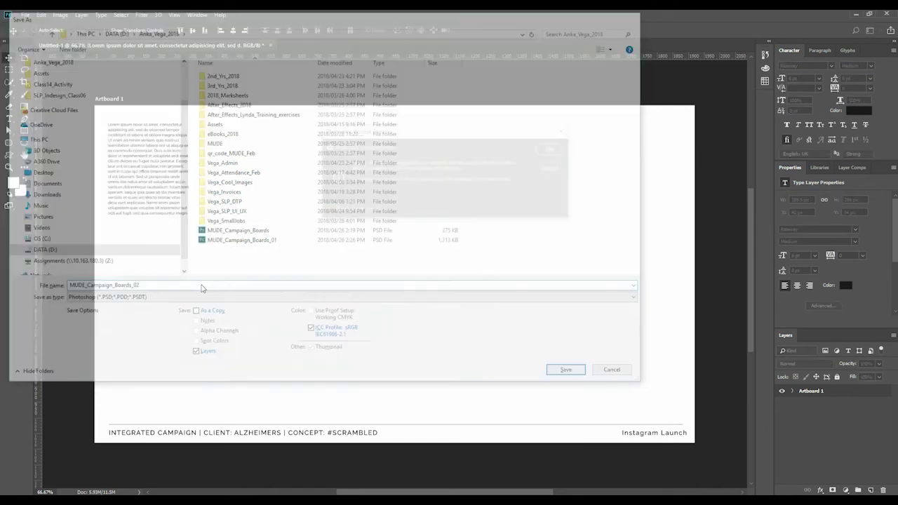
pyautogui.click(554, 149)
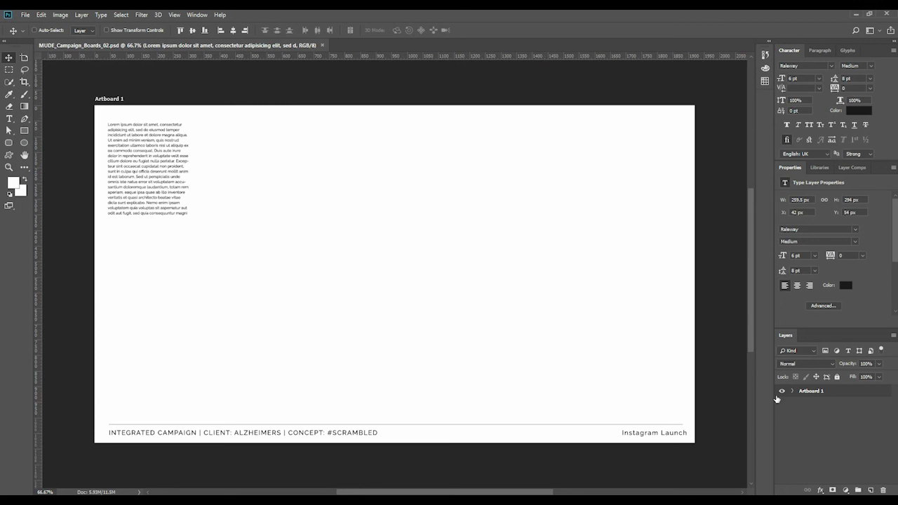
# - Rename Artboard 1 with the 'Board 01 -' prefix and duplicate the board
pyautogui.click(818, 395)
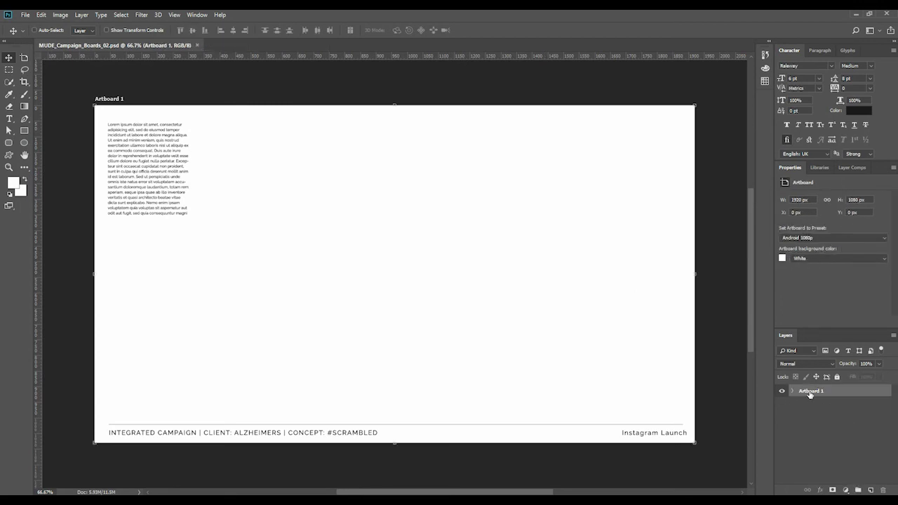
pyautogui.doubleClick(810, 393)
pyautogui.write('Board 01 -')
pyautogui.click(850, 450)
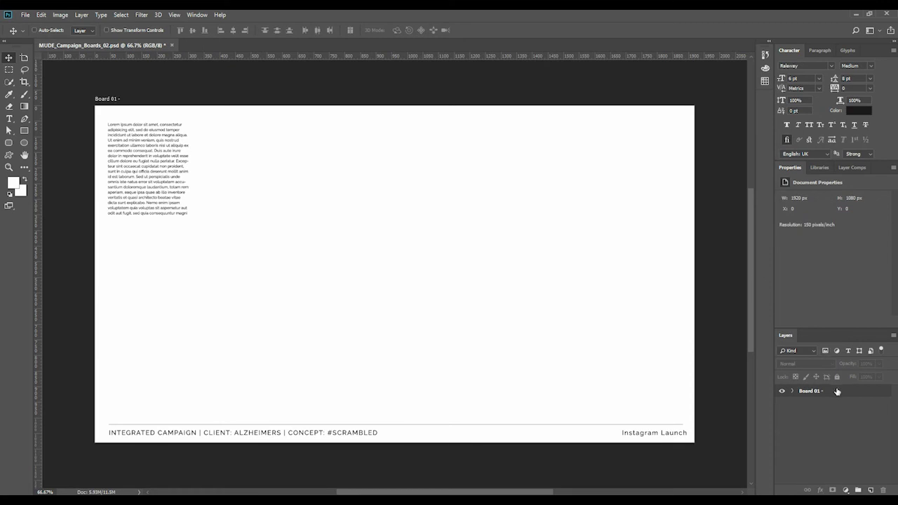
pyautogui.click(841, 391)
pyautogui.hotkey('ctrl', 'j')
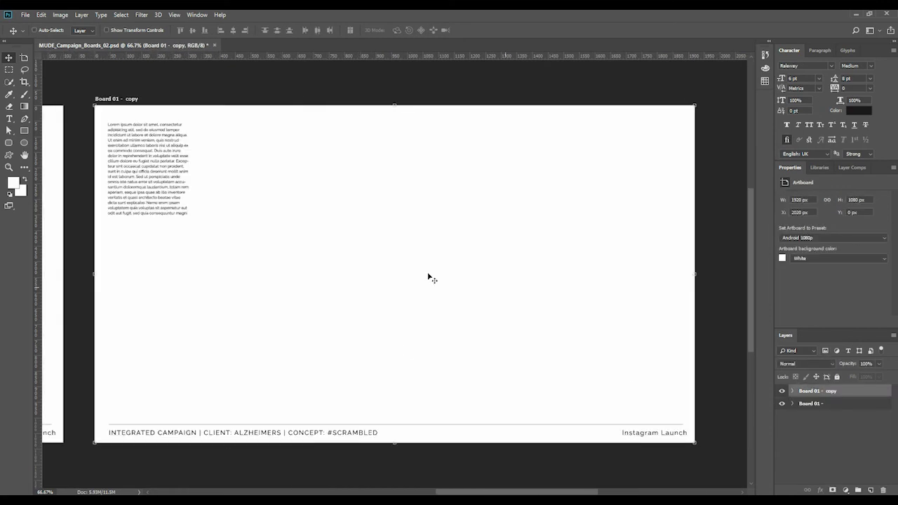
# - Change the copy's footer label from Instagram Launch to 'Facebook Page'
pyautogui.click(9, 119)
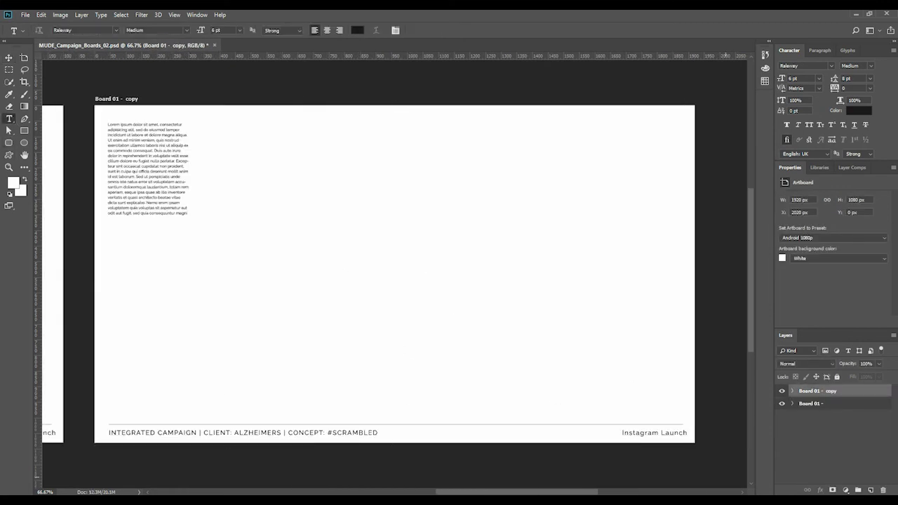
pyautogui.click(677, 433)
pyautogui.hotkey('ctrl', 'a')
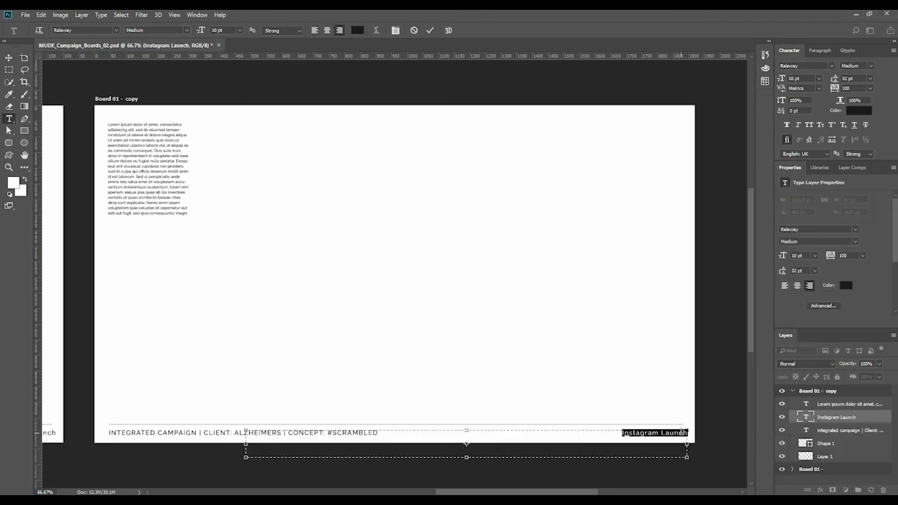
pyautogui.write('Facebook')
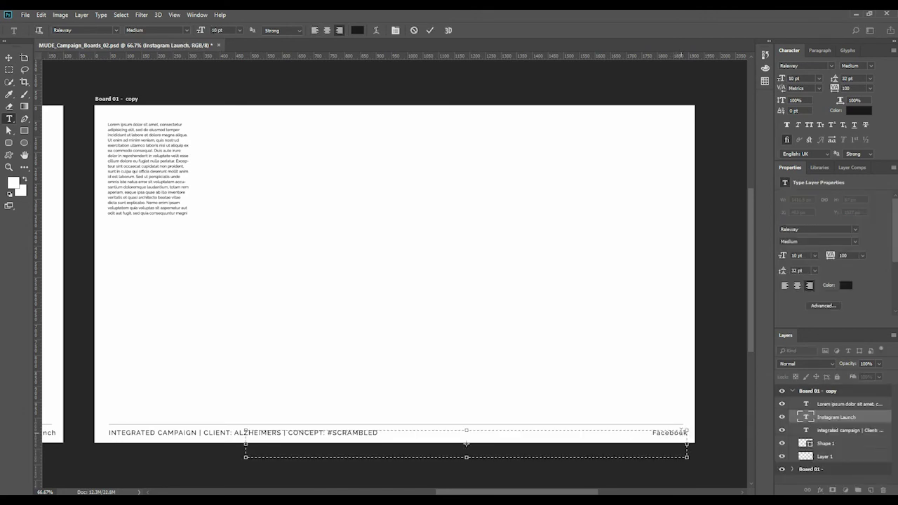
pyautogui.write(' Page')
pyautogui.click(855, 391)
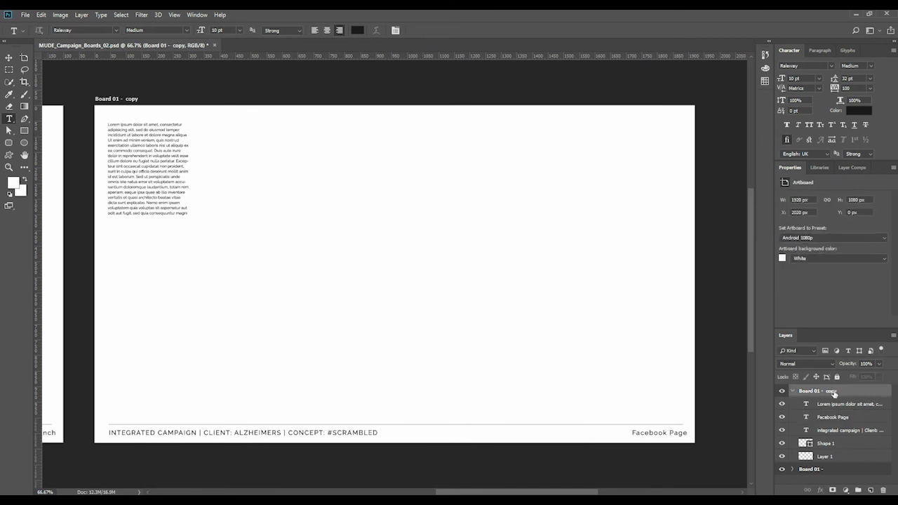
# - Rename the copied artboard to 'Board 01 - Facebook' and collapse its layer list
pyautogui.doubleClick(818, 391)
pyautogui.click(835, 390)
pyautogui.write('Facebook')
pyautogui.press('Return')
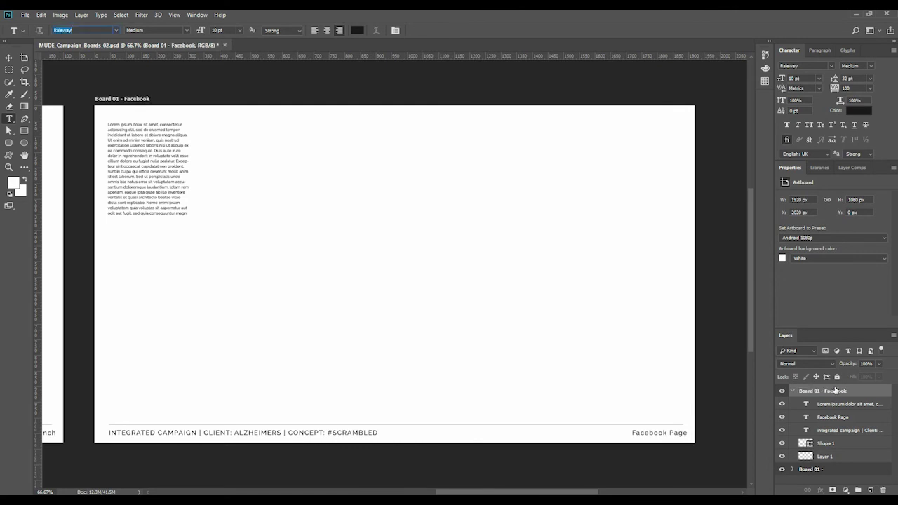
pyautogui.click(793, 391)
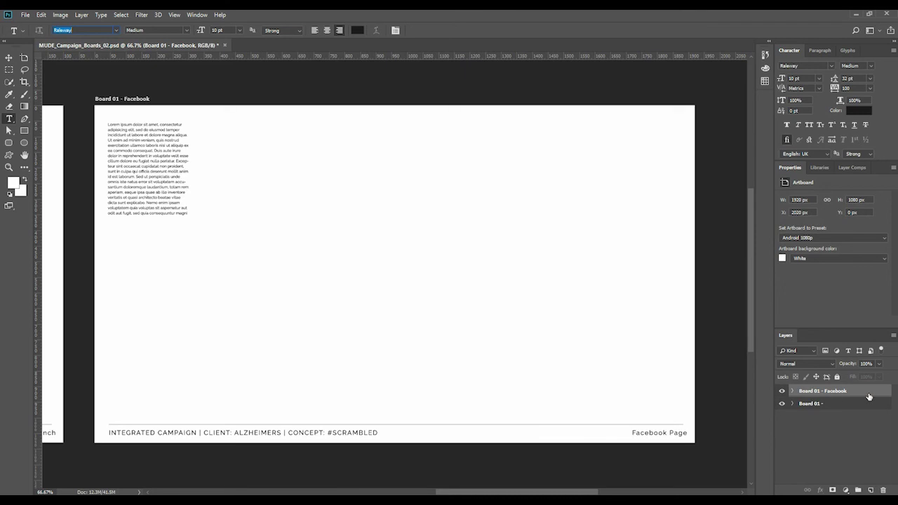
pyautogui.press('v')
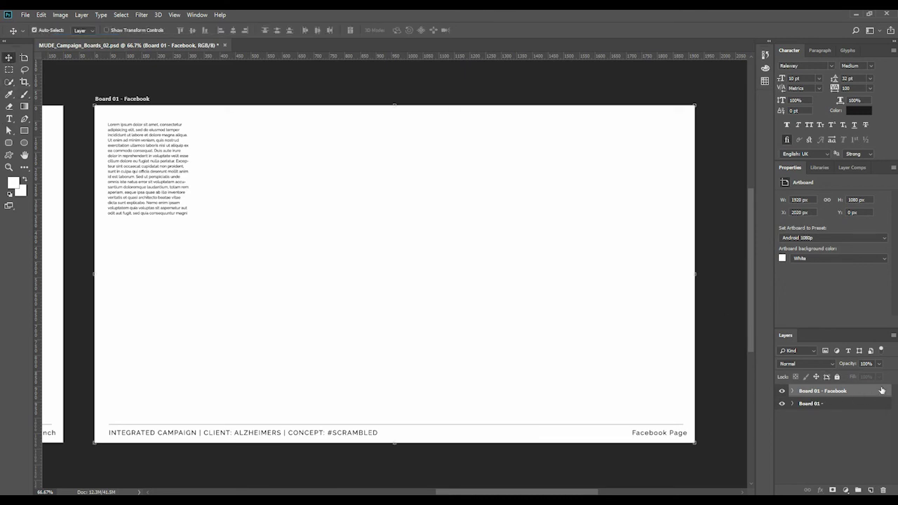
# - Duplicate the Facebook artboard and change its footer to 'Website Revamp'
pyautogui.hotkey('ctrl', 'j')
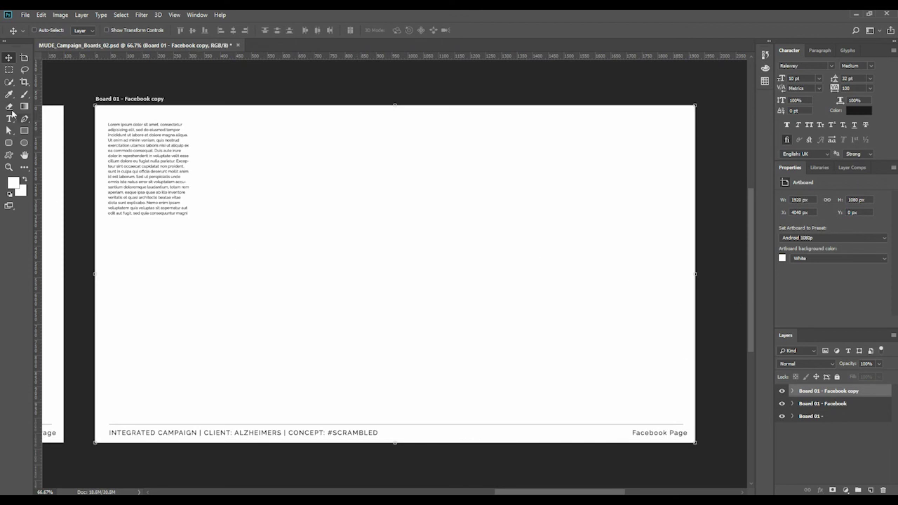
pyautogui.click(9, 118)
pyautogui.tripleClick(670, 433)
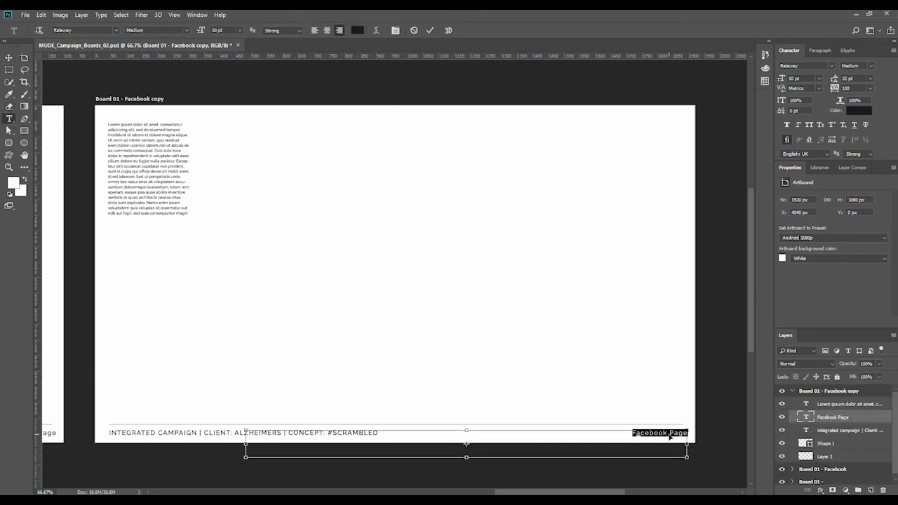
pyautogui.write('Website Re')
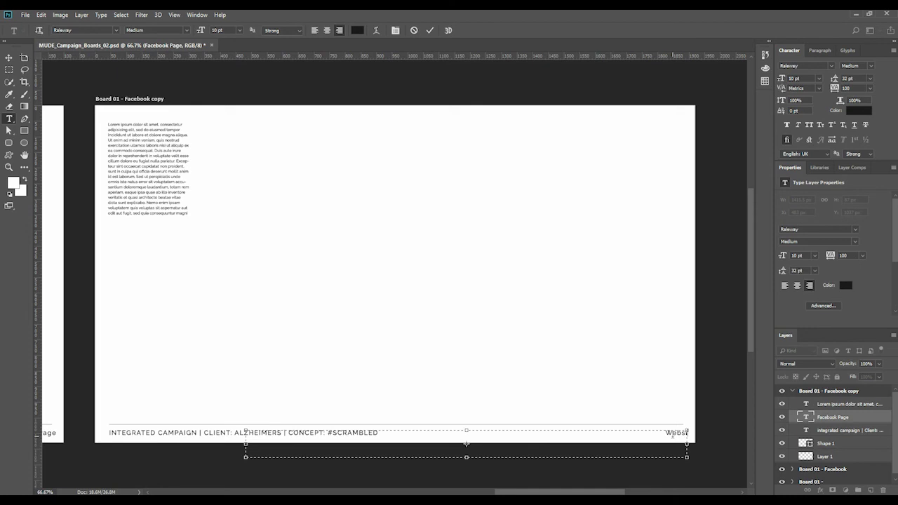
pyautogui.write('vamp')
pyautogui.click(9, 57)
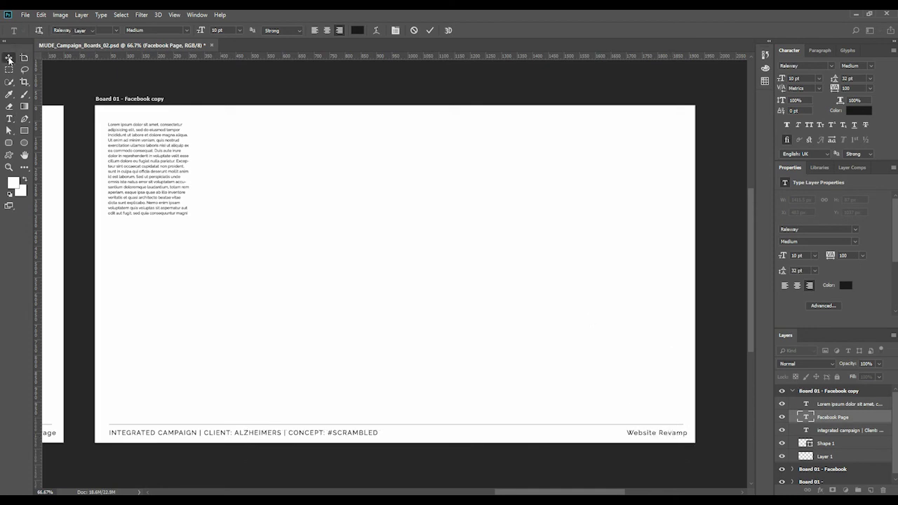
# - Rename the copied artboard to 'Board 01 - Website'
pyautogui.doubleClick(856, 393)
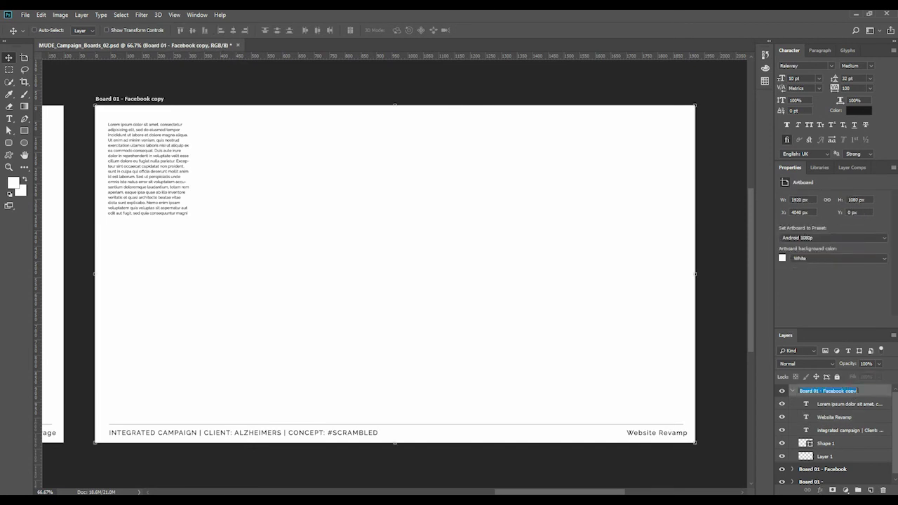
pyautogui.press('Right')
pyautogui.press('BackSpace')
pyautogui.write('Website')
pyautogui.press('Return')
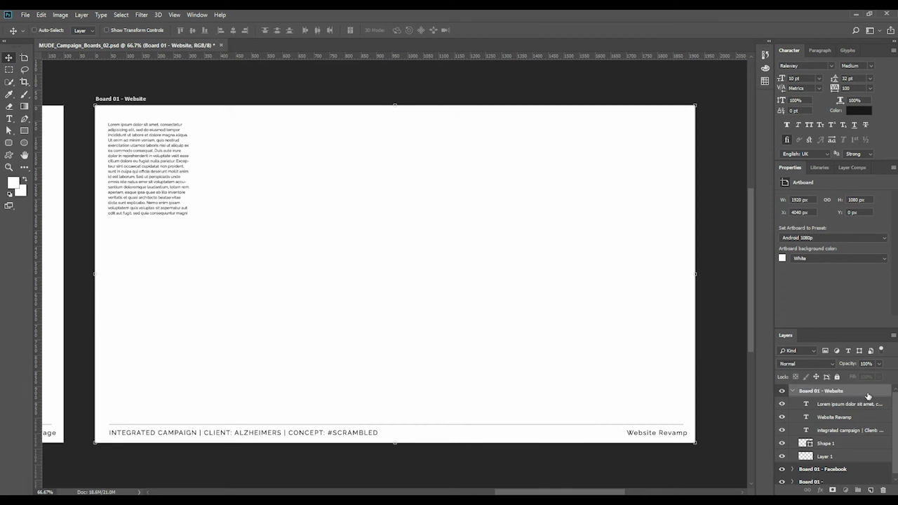
# - Duplicate the Website artboard and replace its footer text with 'Rationale'
pyautogui.hotkey('ctrl', 'j')
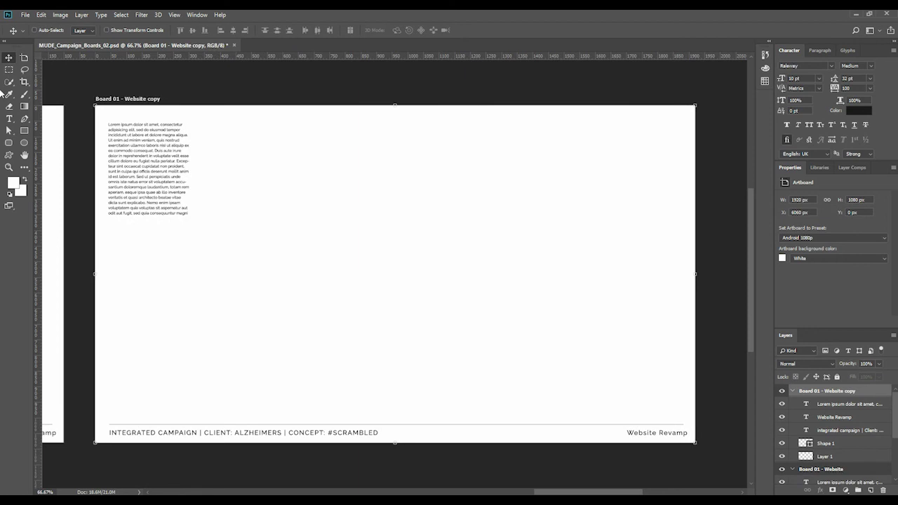
pyautogui.click(10, 118)
pyautogui.click(665, 433)
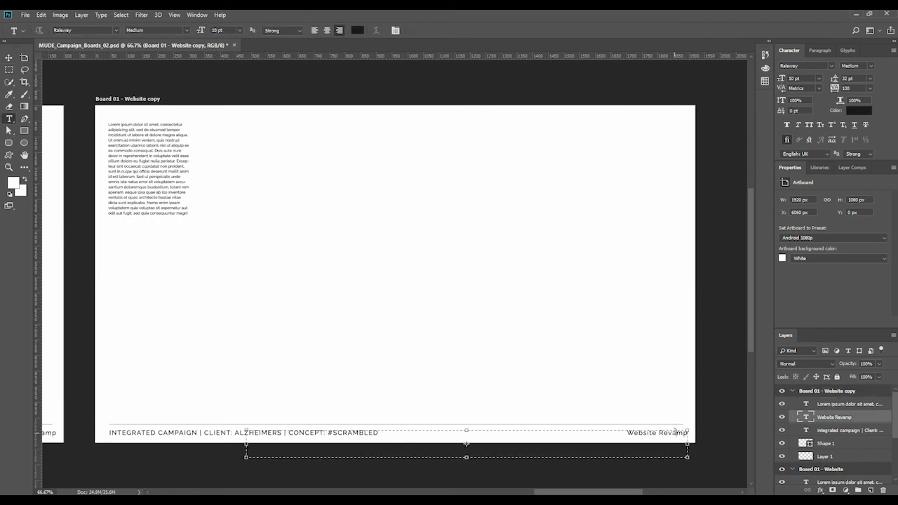
pyautogui.hotkey('ctrl', 'a')
pyautogui.press('BackSpace')
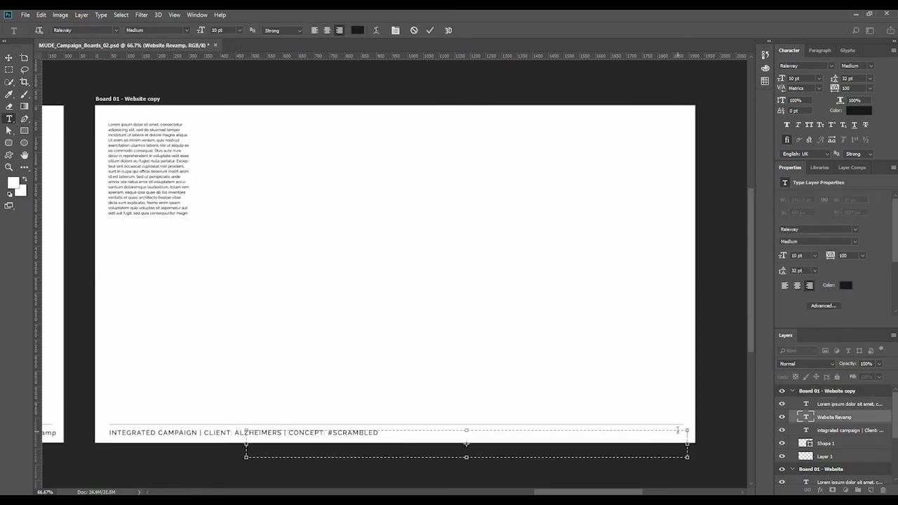
pyautogui.write('Rationalee')
pyautogui.click(8, 57)
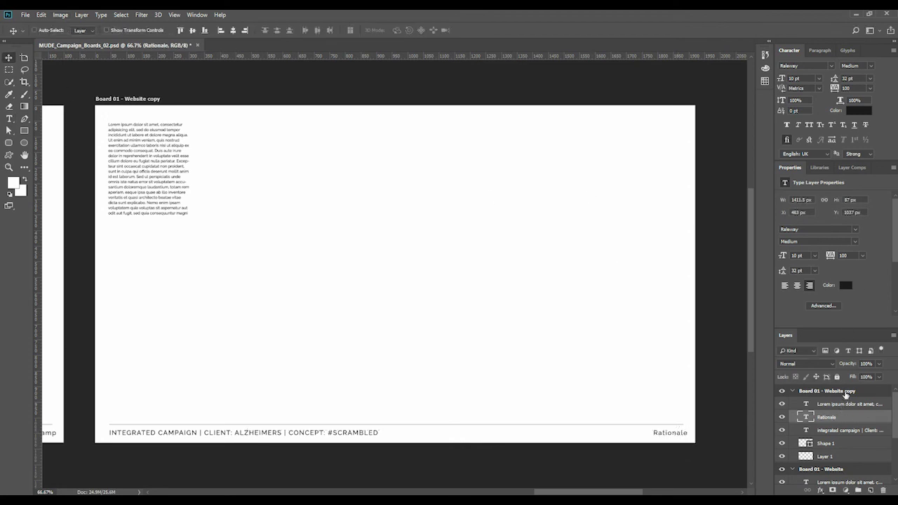
# - Rename the copied artboard to 'Board 01 - Rationale'
pyautogui.click(845, 392)
pyautogui.doubleClick(855, 390)
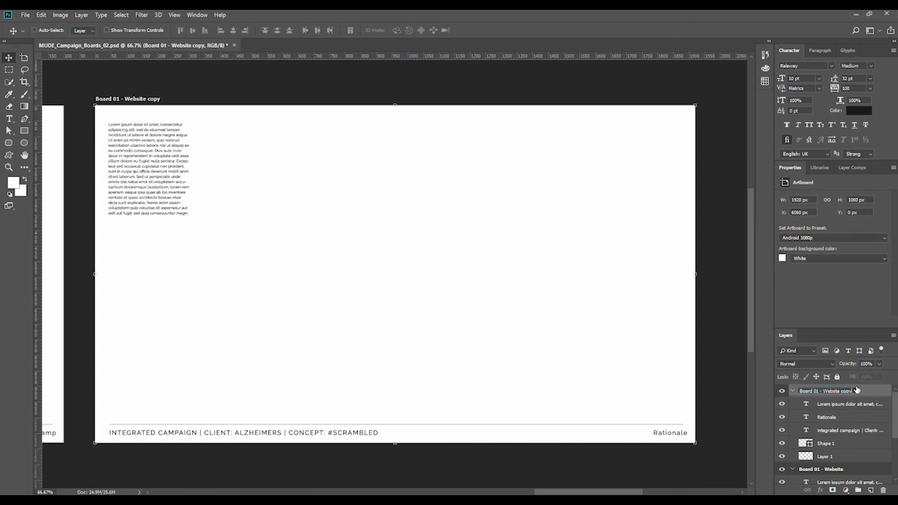
pyautogui.press('BackSpace')
pyautogui.press('BackSpace')
pyautogui.press('BackSpace')
pyautogui.press('BackSpace')
pyautogui.press('BackSpace')
pyautogui.press('BackSpace')
pyautogui.write('Rationale')
pyautogui.press('Return')
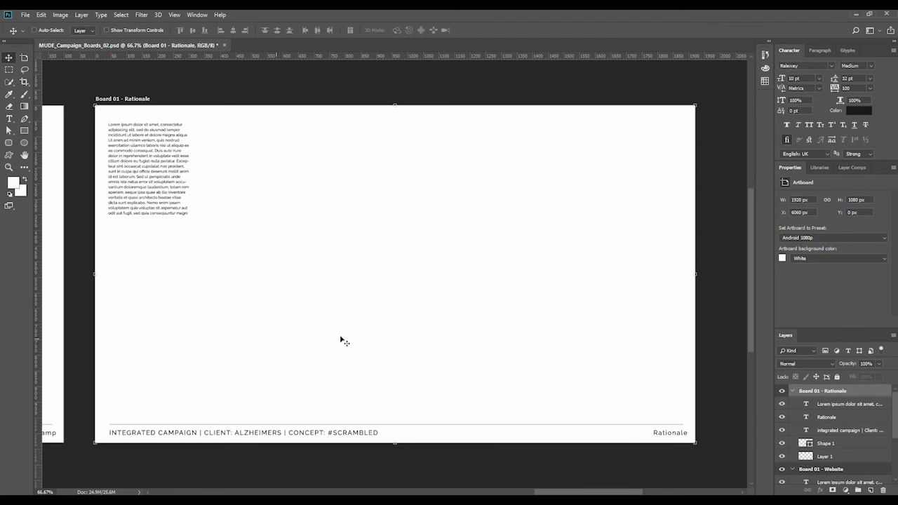
pyautogui.scroll(-3, 444, 335)
# - Open Export Artboards to Files and set it to a multi-page PDF at JPEG quality 10
pyautogui.moveTo(295, 309); pyautogui.dragTo(559, 281)
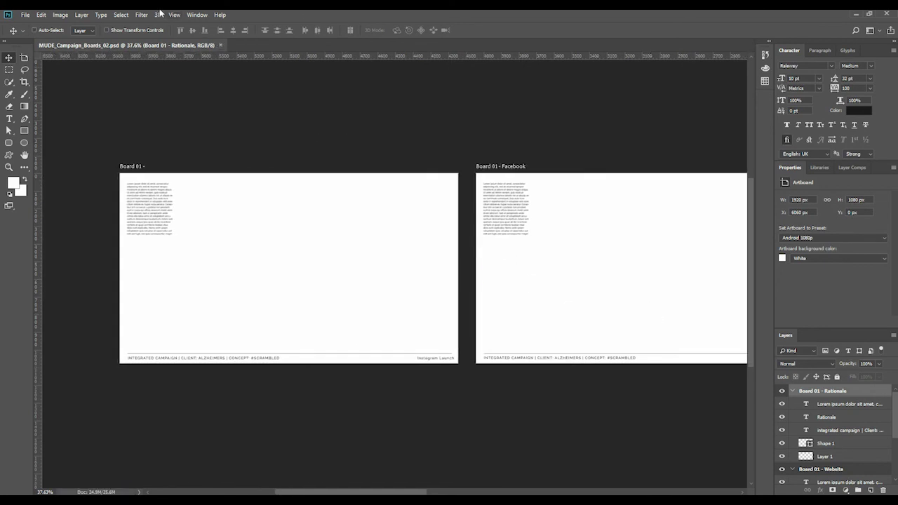
pyautogui.click(28, 14)
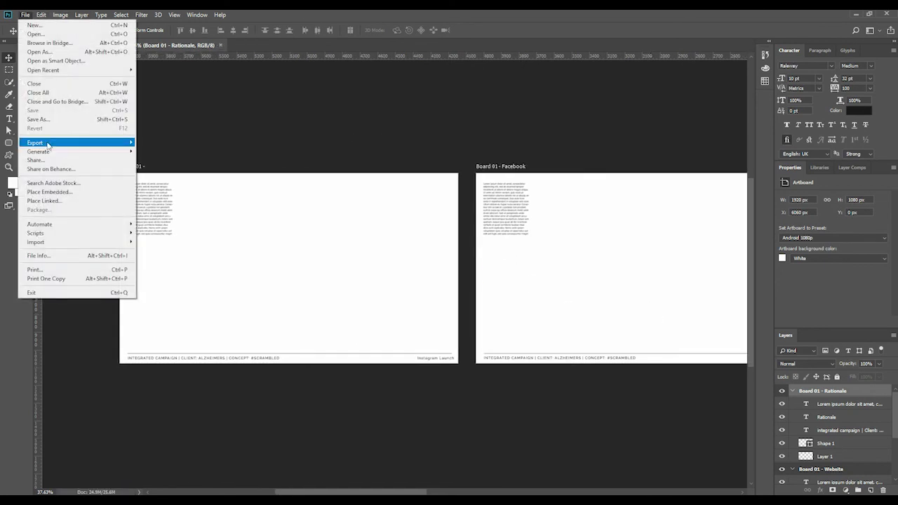
pyautogui.moveTo(47, 144)
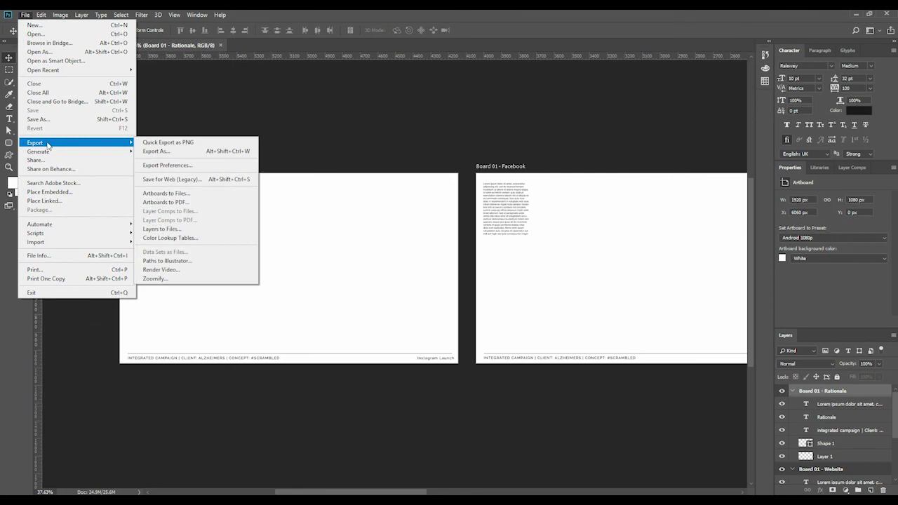
pyautogui.click(164, 194)
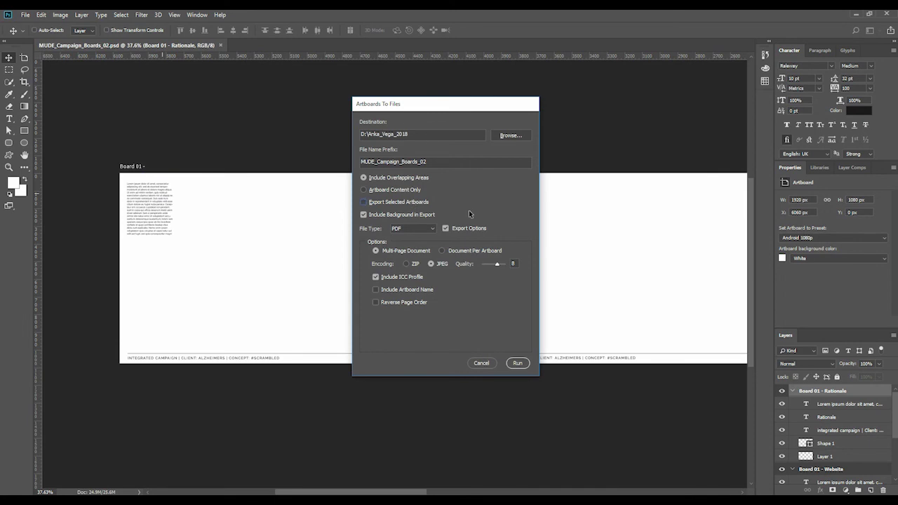
pyautogui.click(431, 229)
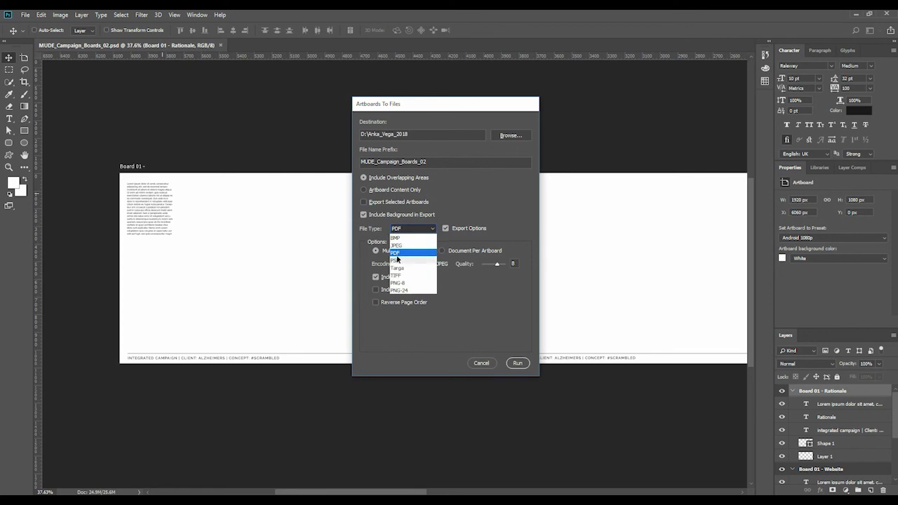
pyautogui.click(397, 253)
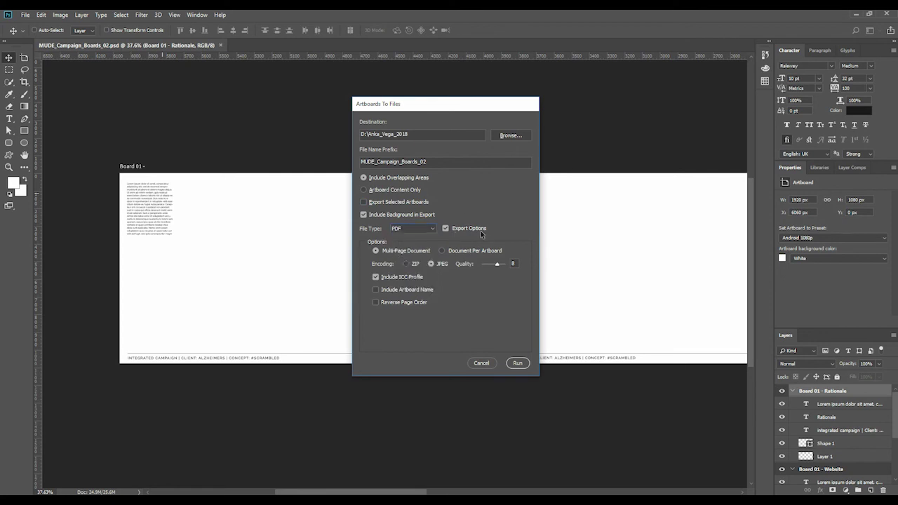
pyautogui.click(445, 228)
pyautogui.click(445, 228)
pyautogui.doubleClick(514, 264)
# - Run the Artboards To Files export and dismiss the success alert
pyautogui.click(518, 364)
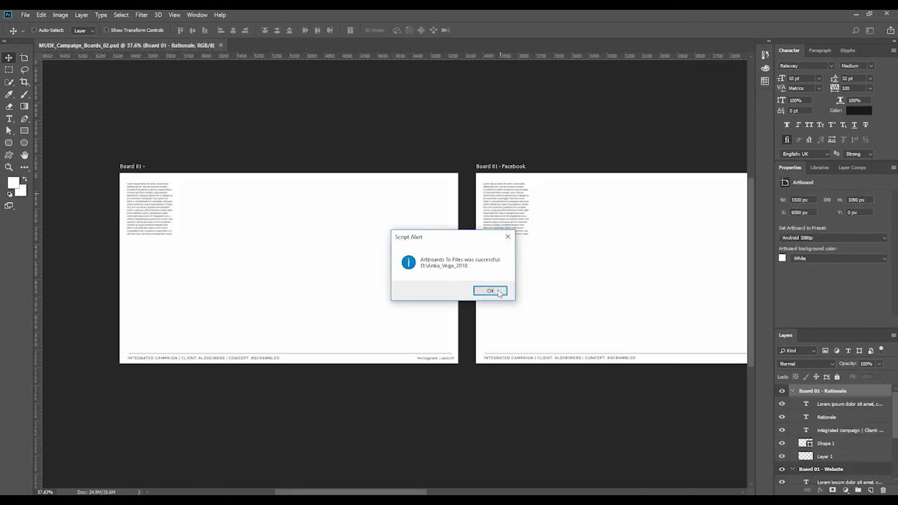
pyautogui.click(490, 291)
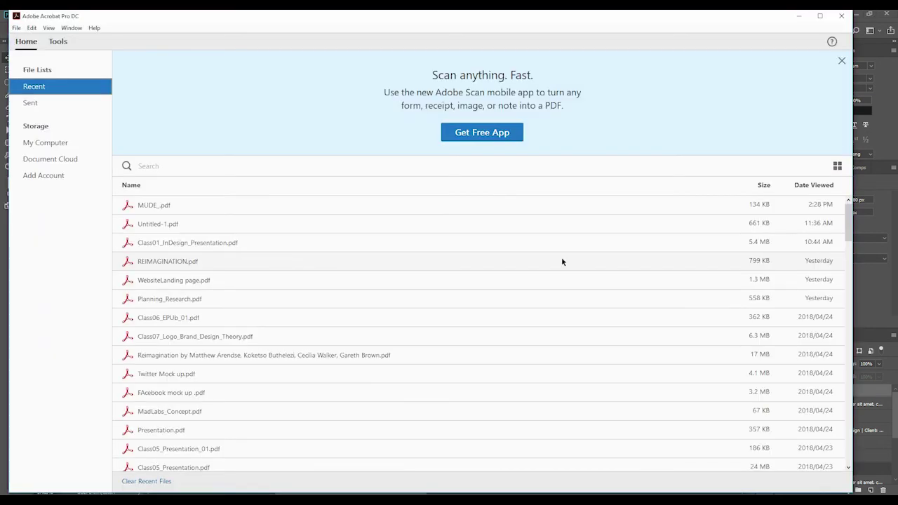
# - Open MUDE_Campaign_Boards_02.pdf in Acrobat
pyautogui.hotkey('ctrl', 'o')
pyautogui.scroll(-3, 313, 149)
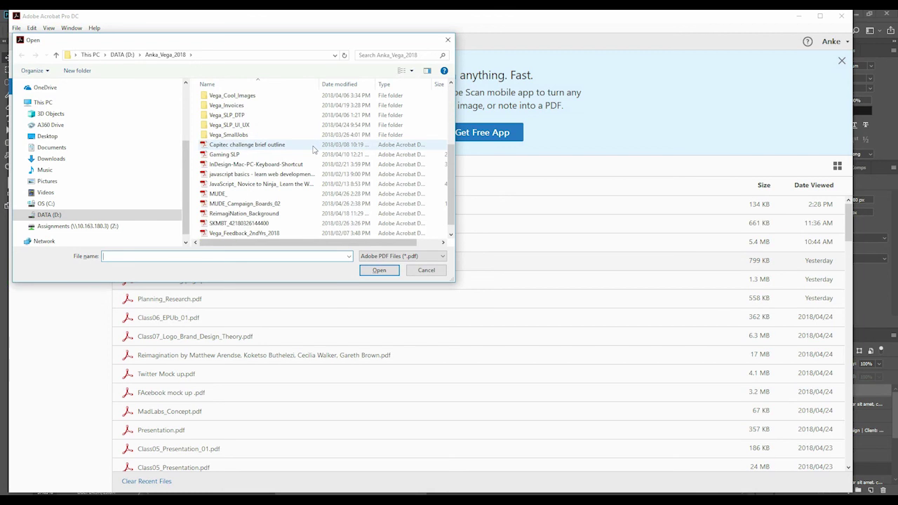
pyautogui.doubleClick(231, 204)
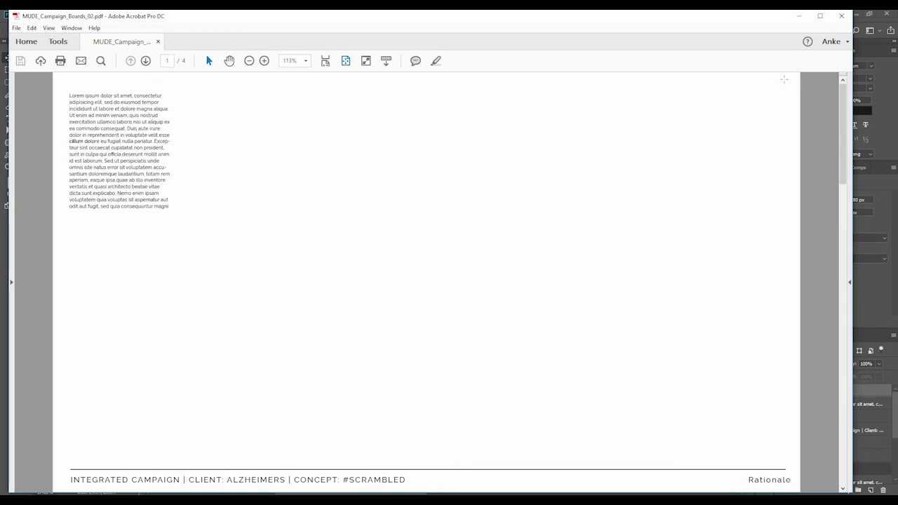
pyautogui.moveTo(844, 98)
pyautogui.mouseDown()
pyautogui.moveTo(845, 159)
pyautogui.moveTo(843, 98)
pyautogui.mouseUp()
# - Check the PDF's pages from Rationale to Instagram Launch, then close Acrobat
pyautogui.press('End')
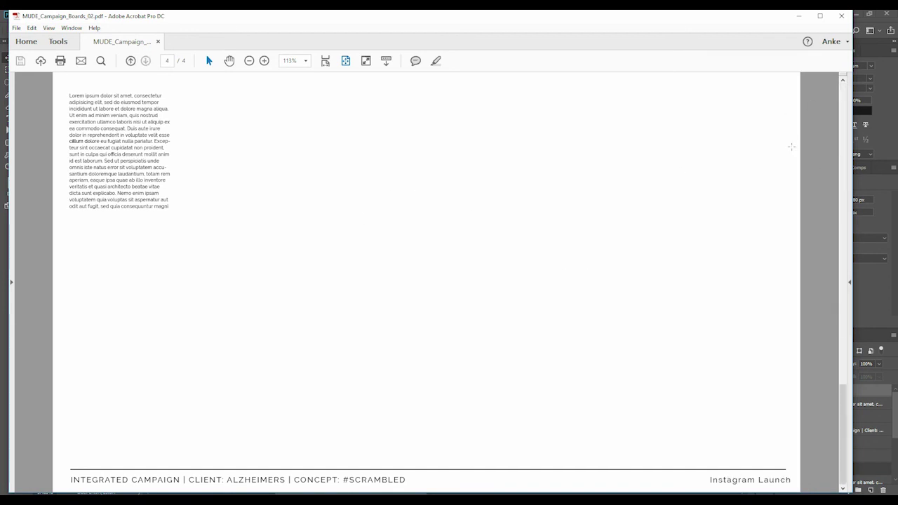
pyautogui.press('pageup')
pyautogui.press('pageup')
pyautogui.press('End')
pyautogui.press('Home')
pyautogui.press('End')
pyautogui.press('Home')
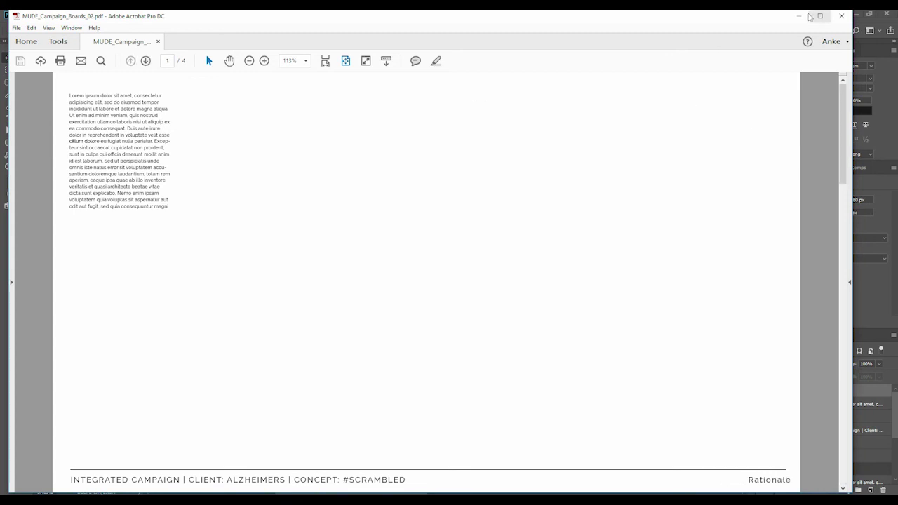
pyautogui.click(841, 16)
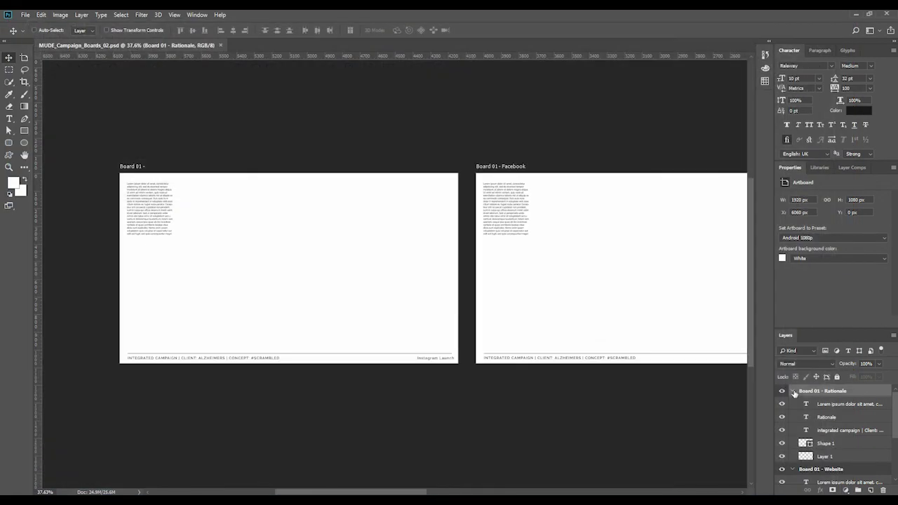
# - Collapse the Board 01 - Rationale and Board 01 - Website groups in the Layers panel
pyautogui.click(793, 392)
pyautogui.click(793, 404)
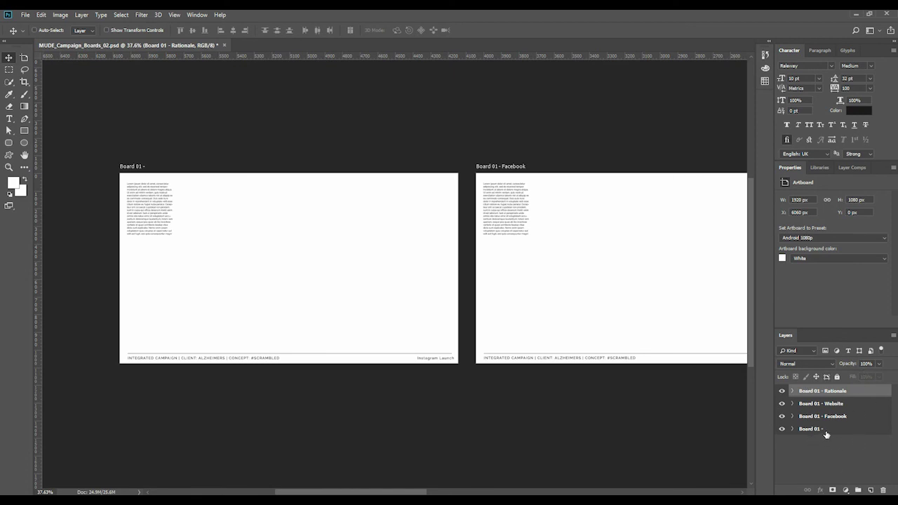
pyautogui.moveTo(833, 391); pyautogui.dragTo(838, 439)
pyautogui.moveTo(843, 410); pyautogui.dragTo(842, 413)
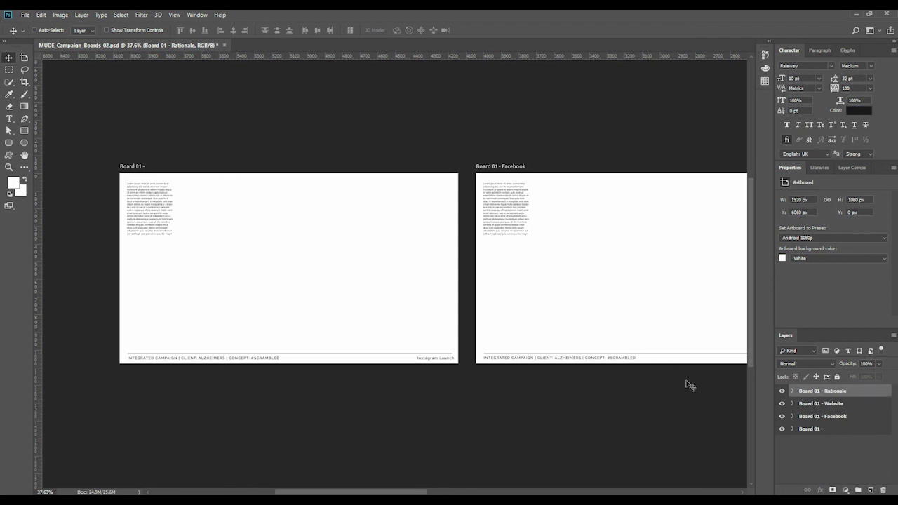